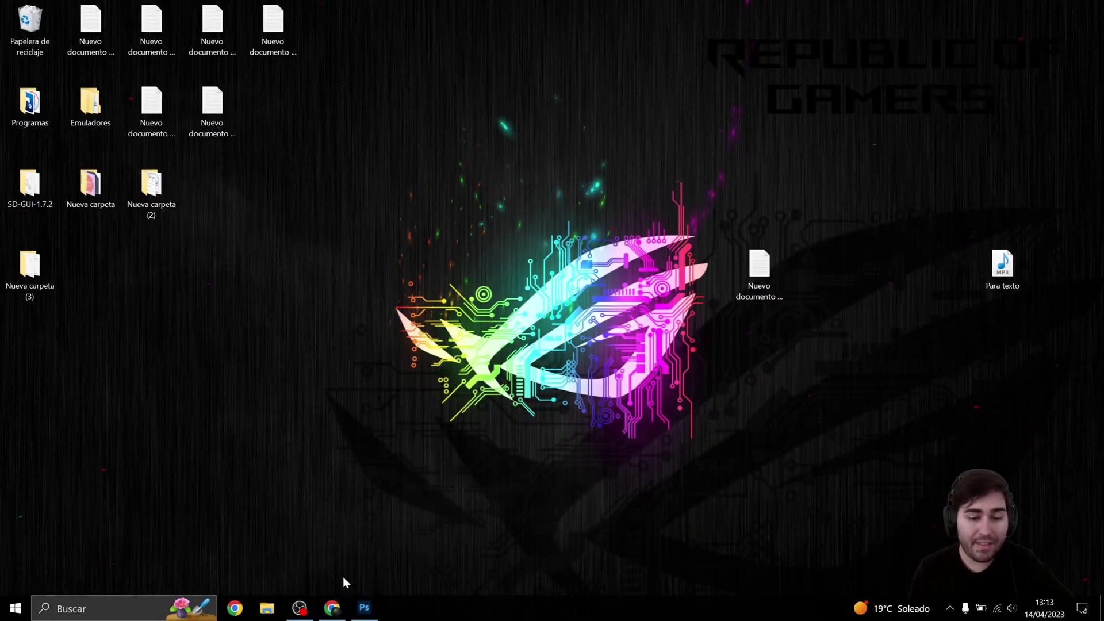
# Step: Bring Photopea forward, highlight its photopea.com address, then switch to the Photoshop product page
pyautogui.click(335, 607)
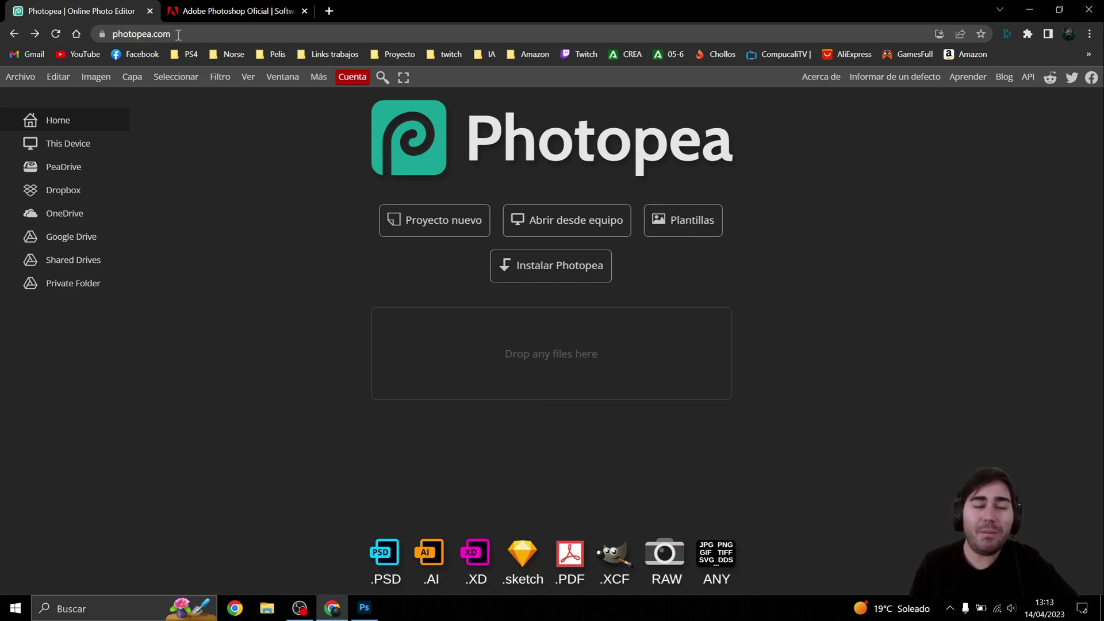
pyautogui.click(178, 35)
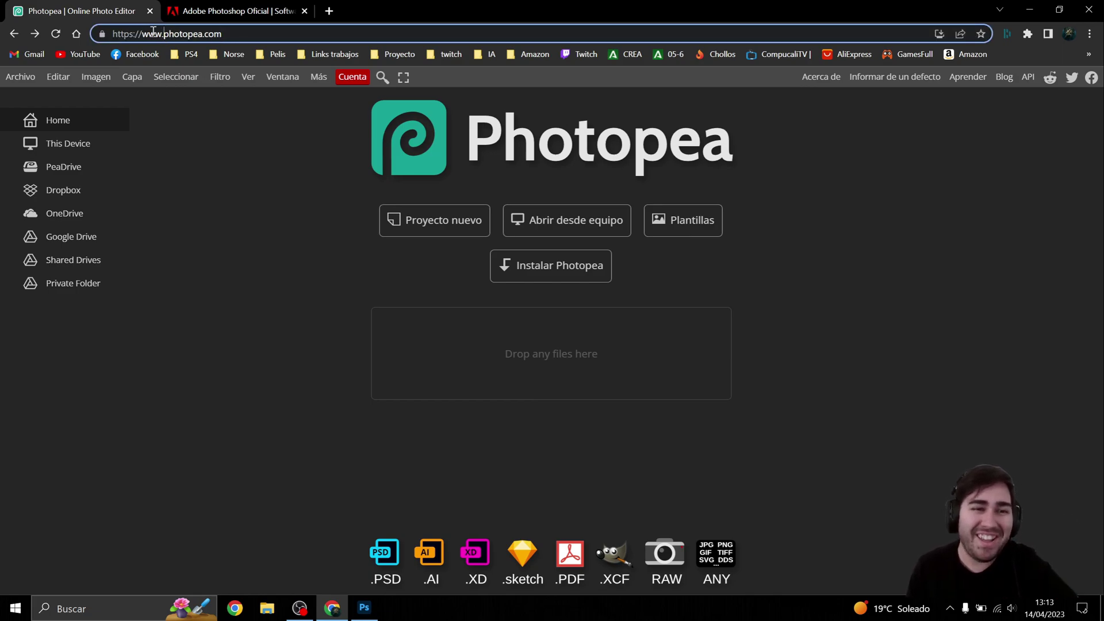
pyautogui.moveTo(153, 32); pyautogui.dragTo(256, 38)
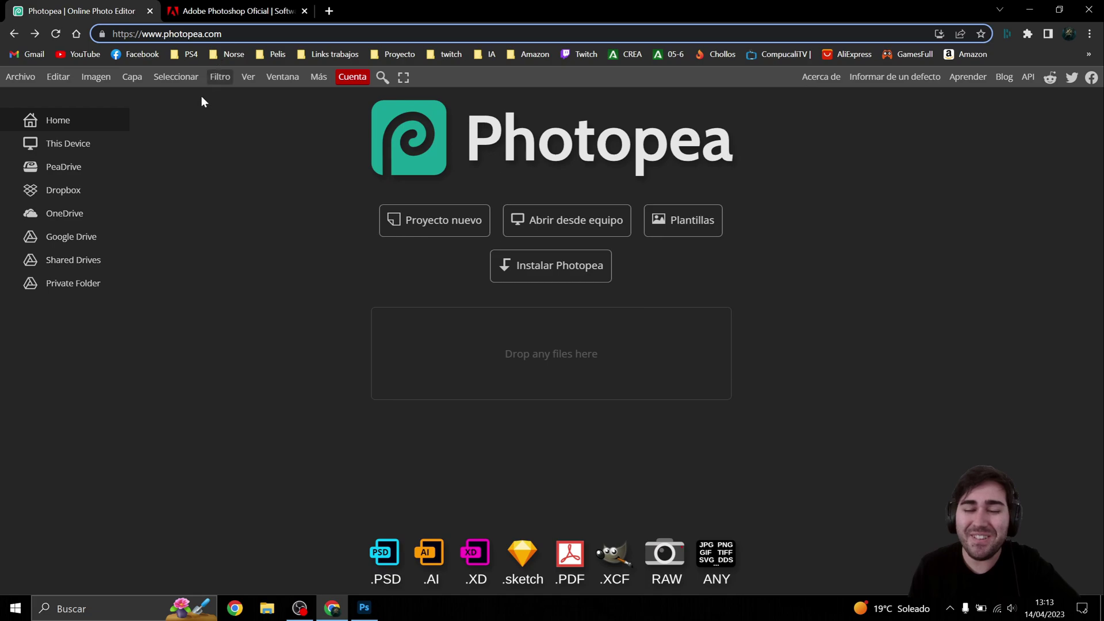
pyautogui.click(323, 220)
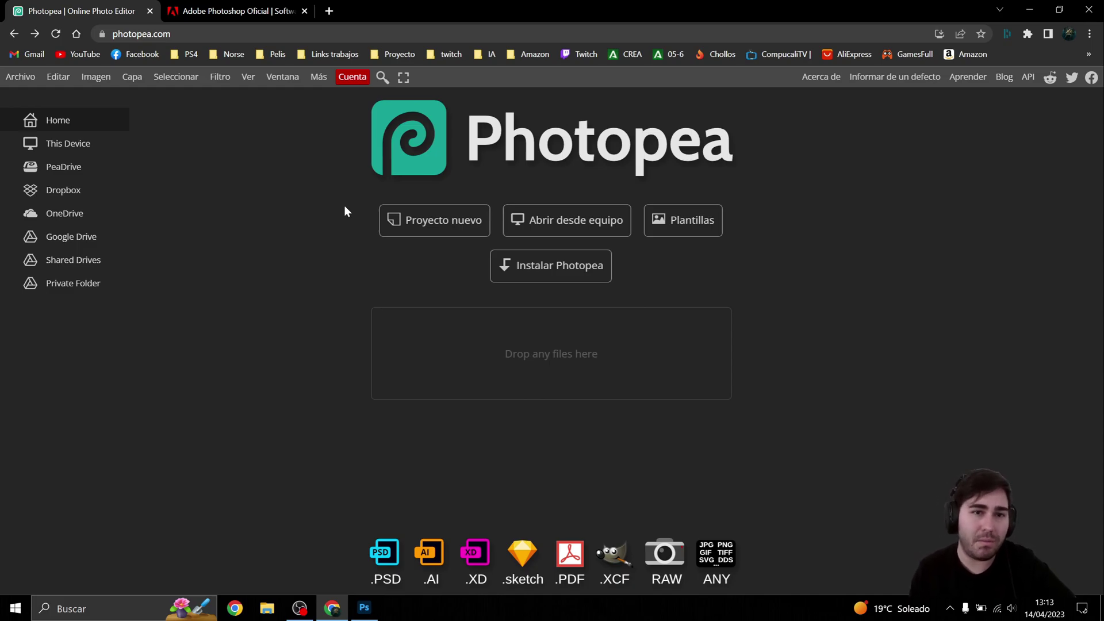
pyautogui.click(236, 11)
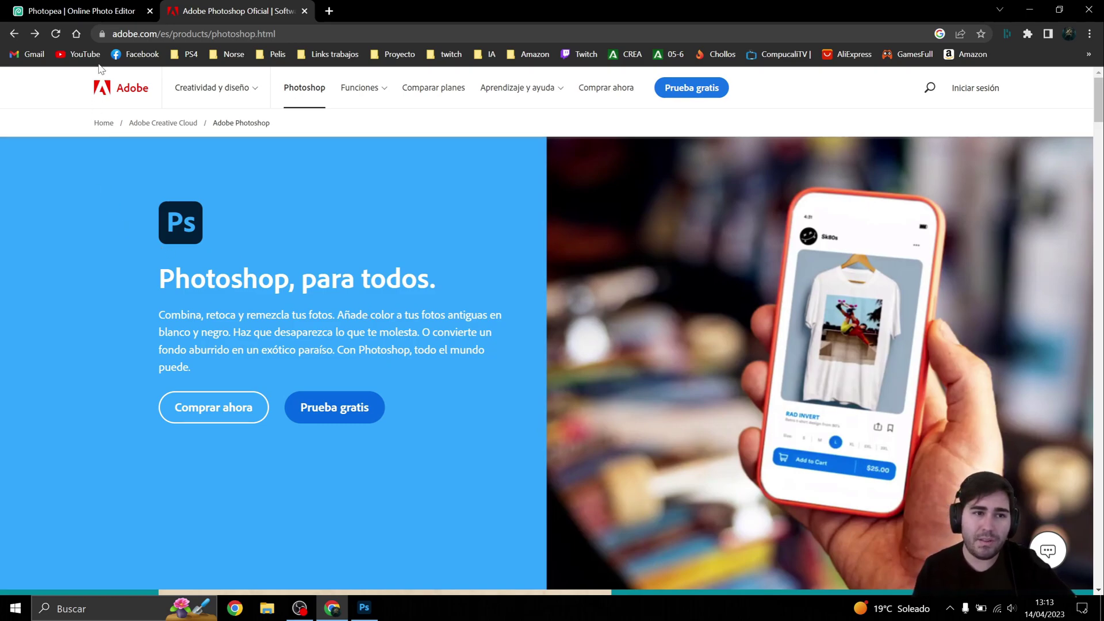
# Step: Check Photoshop's 24,19 €/mes price on Adobe's plans page, then return to Photopea
pyautogui.click(213, 407)
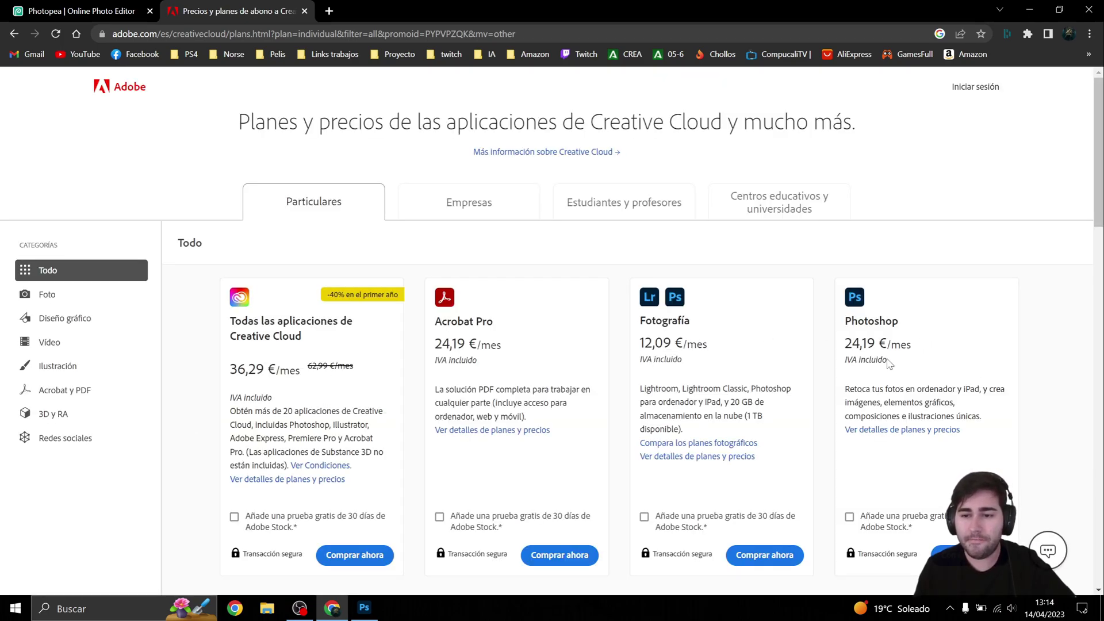
pyautogui.moveTo(846, 347)
pyautogui.mouseDown()
pyautogui.moveTo(869, 360)
pyautogui.moveTo(857, 342)
pyautogui.mouseUp()
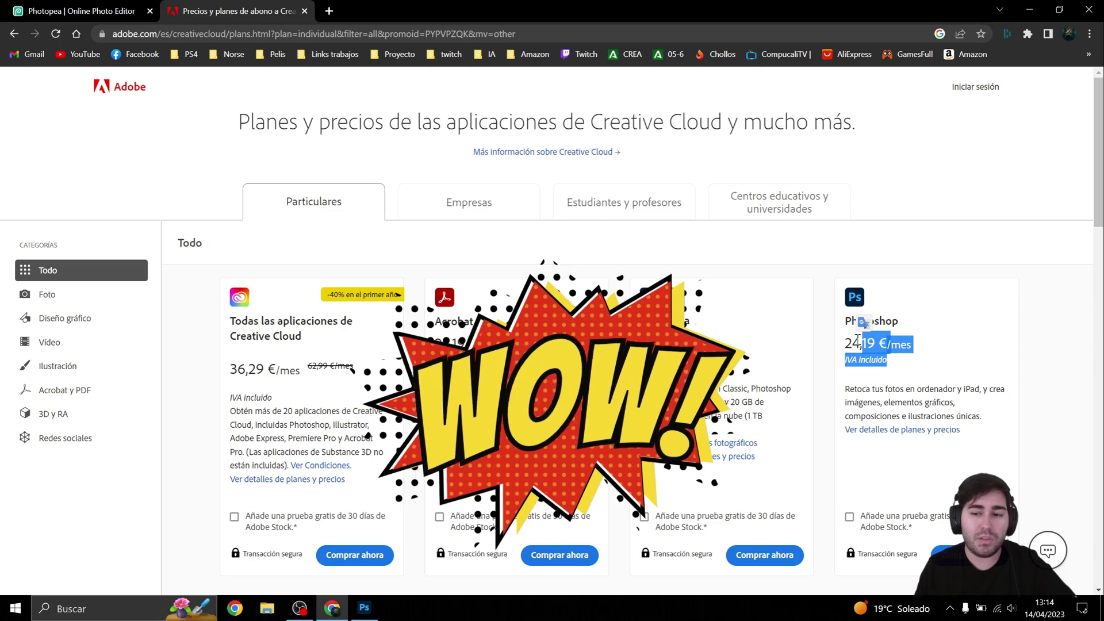
pyautogui.click(859, 340)
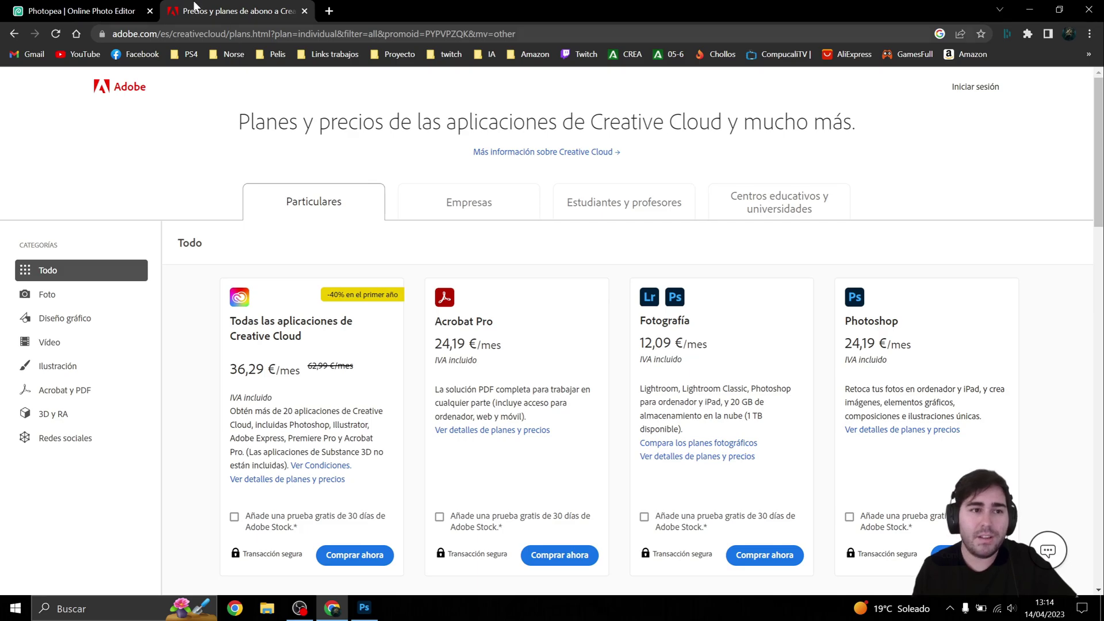
pyautogui.click(86, 4)
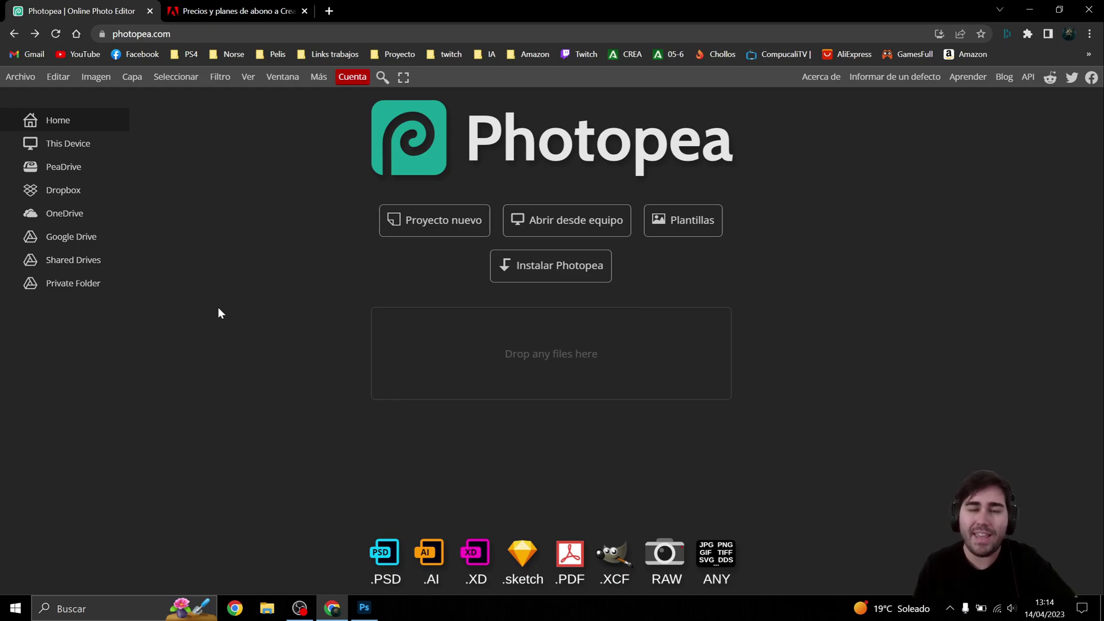
# Step: Start a new Photopea project and browse the Plantillas templates grid
pyautogui.click(240, 11)
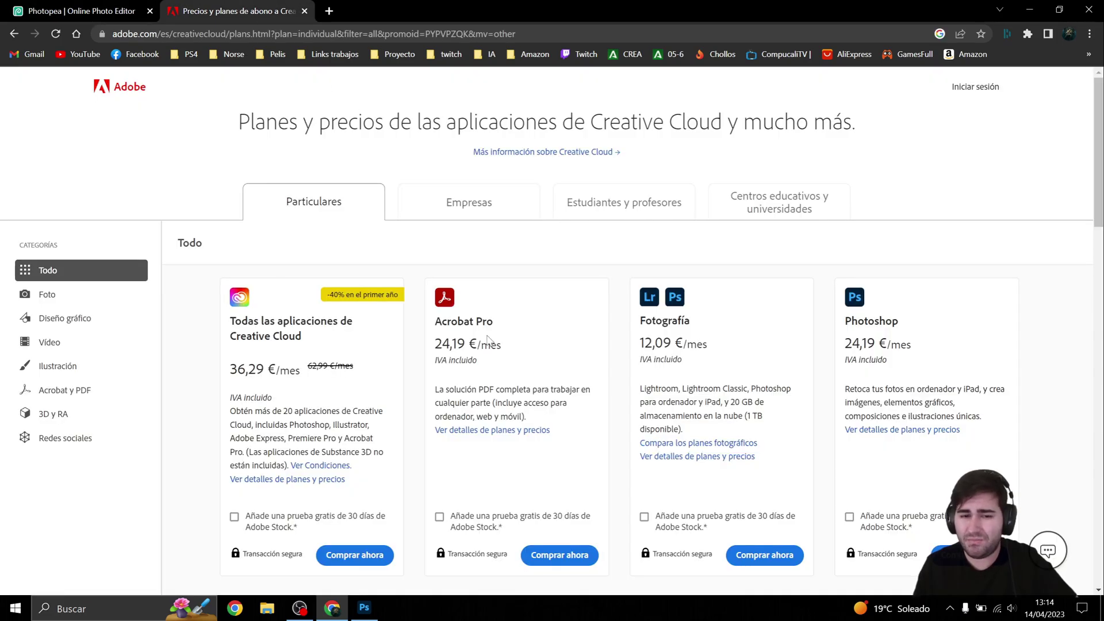
pyautogui.click(32, 7)
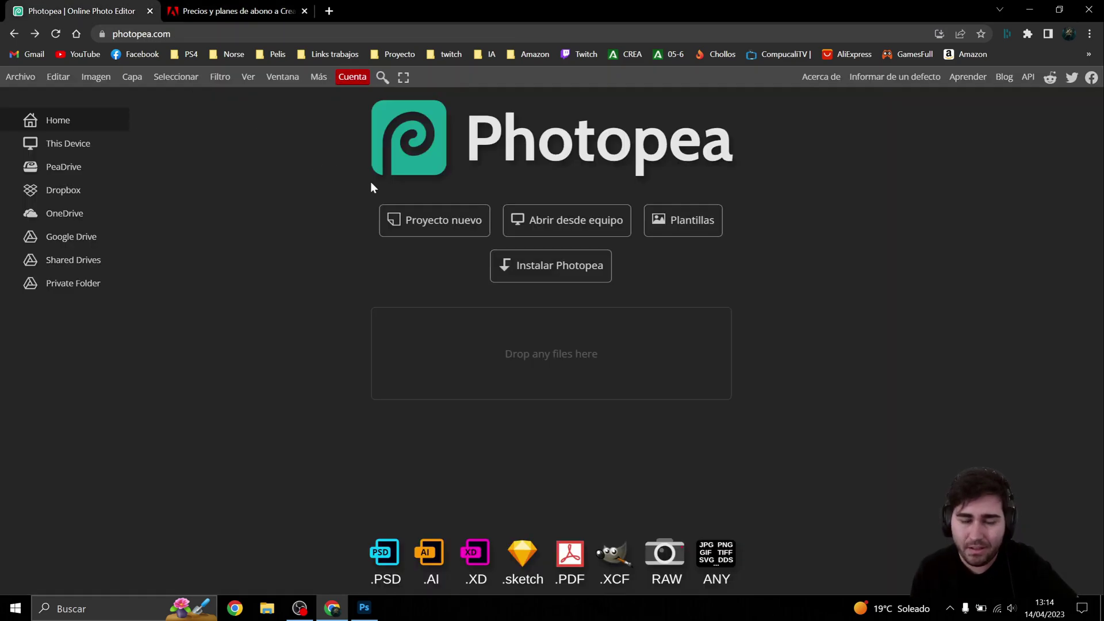
pyautogui.click(404, 228)
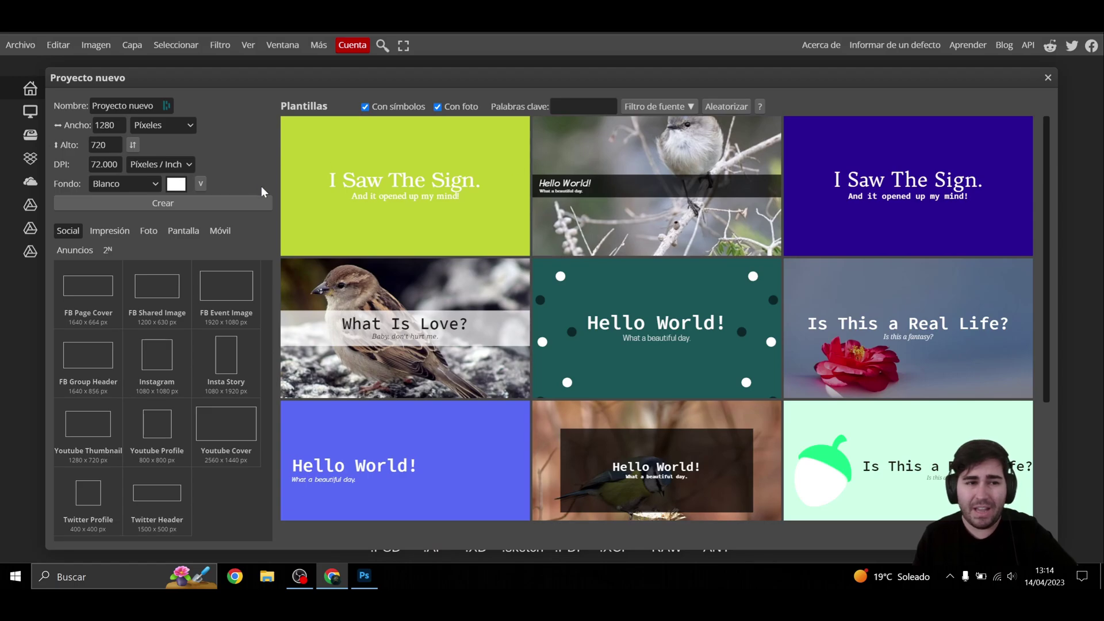
pyautogui.scroll(-3, 562, 276)
pyautogui.scroll(-3, 562, 276)
pyautogui.scroll(-3, 562, 276)
pyautogui.scroll(-3, 639, 301)
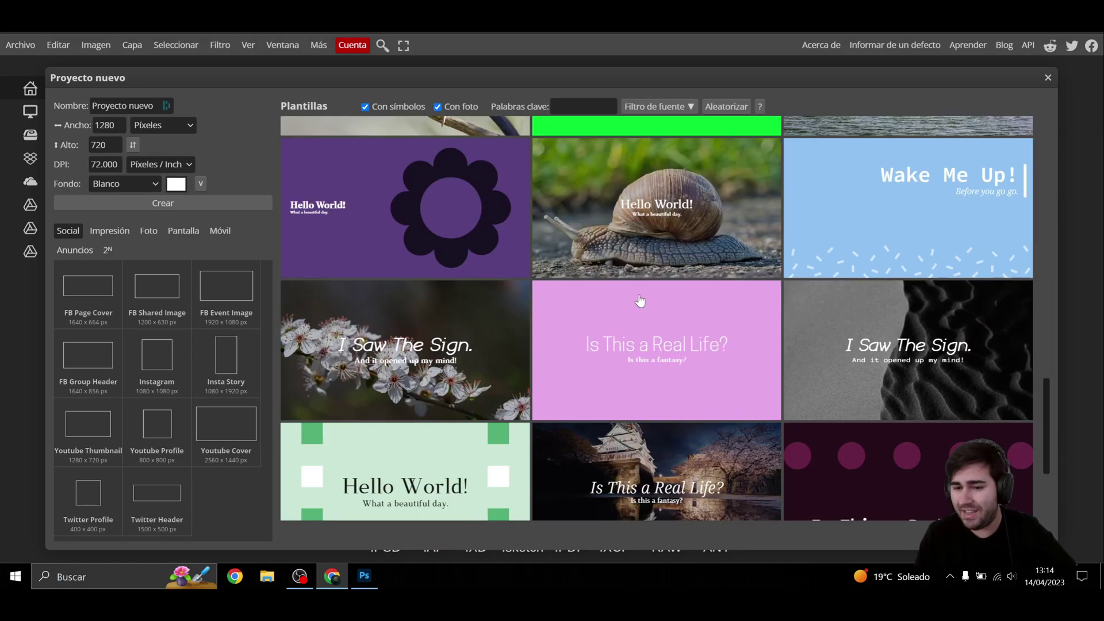
pyautogui.scroll(-3, 639, 300)
pyautogui.scroll(-3, 640, 301)
pyautogui.scroll(-3, 641, 302)
pyautogui.scroll(-3, 642, 304)
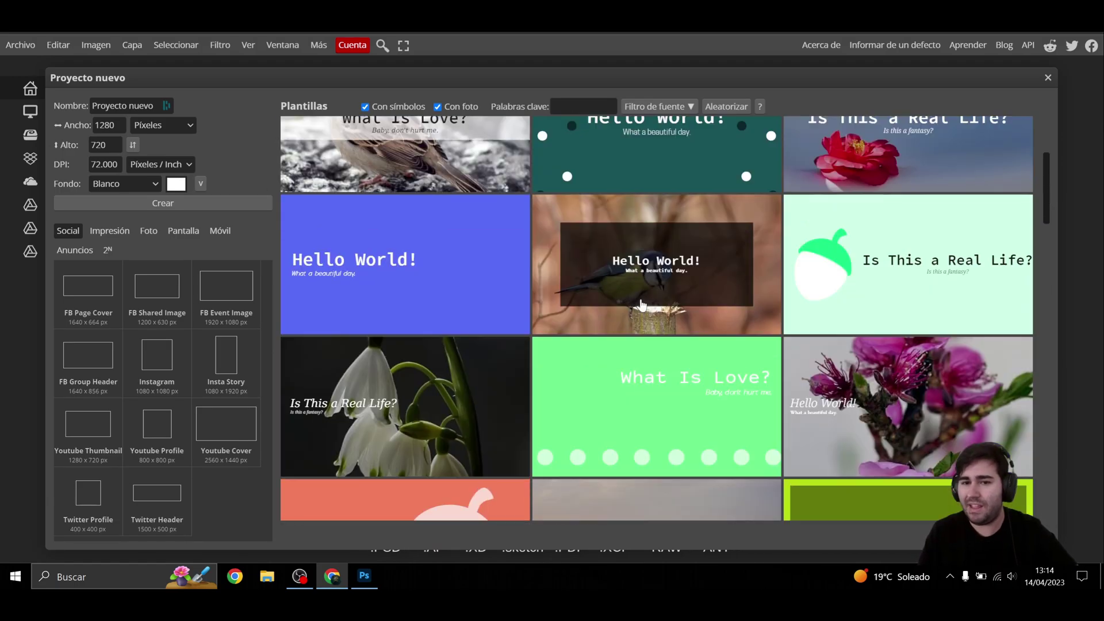
pyautogui.scroll(3, 529, 277)
pyautogui.rightClick(502, 227)
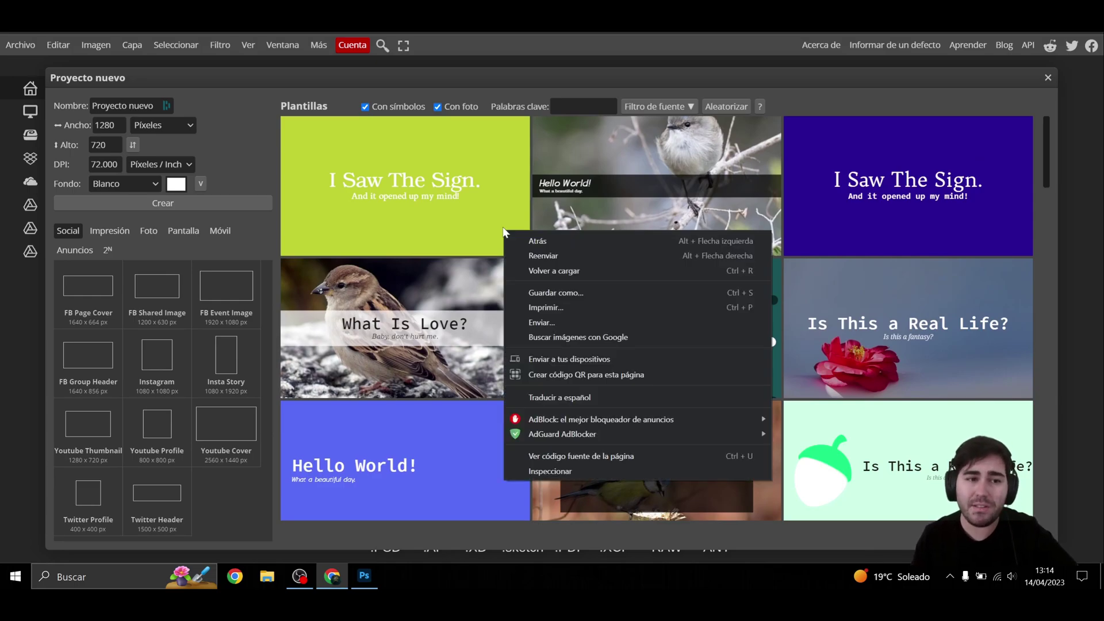
pyautogui.press('Escape')
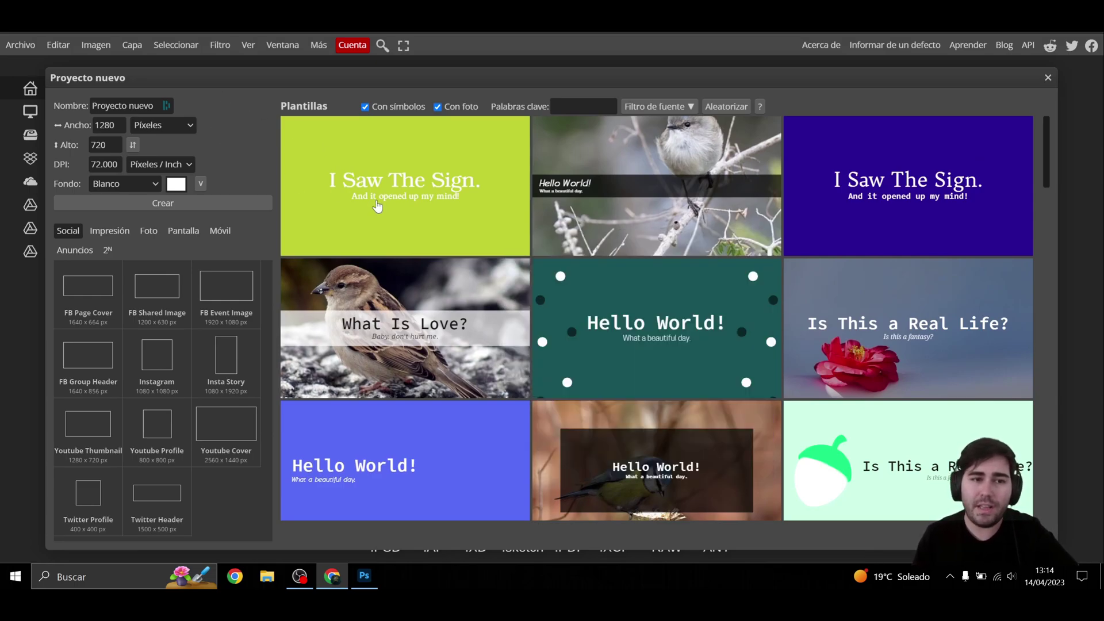
# Step: Confirm the project settings: 1280×720 pixels, 72 DPI, white (Blanco) background
pyautogui.click(126, 121)
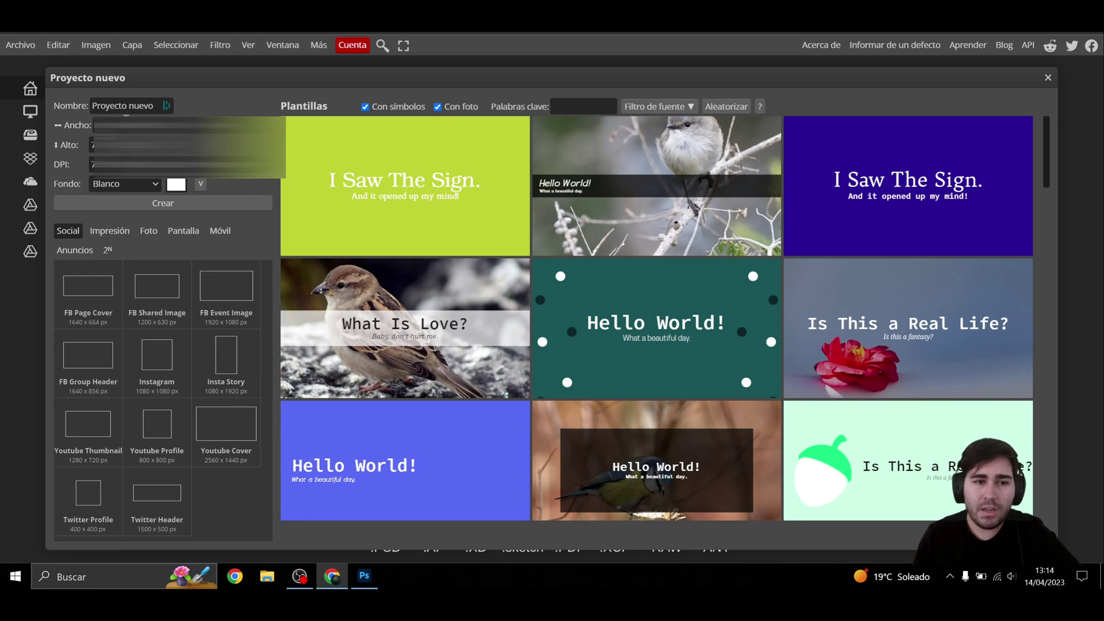
pyautogui.moveTo(109, 107); pyautogui.dragTo(150, 108)
pyautogui.click(221, 95)
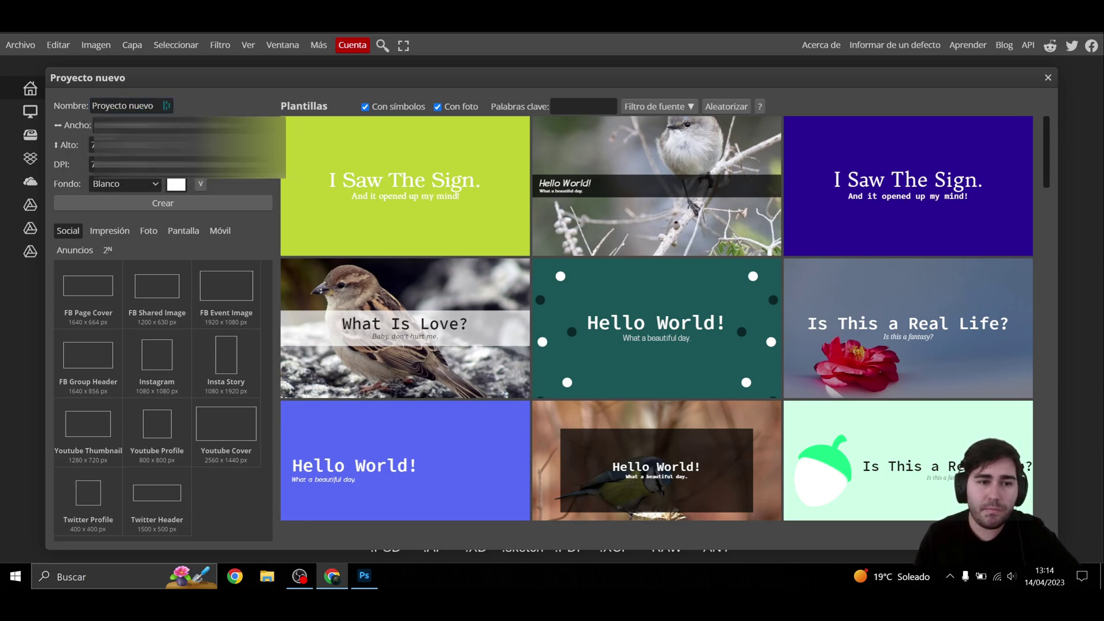
pyautogui.click(134, 119)
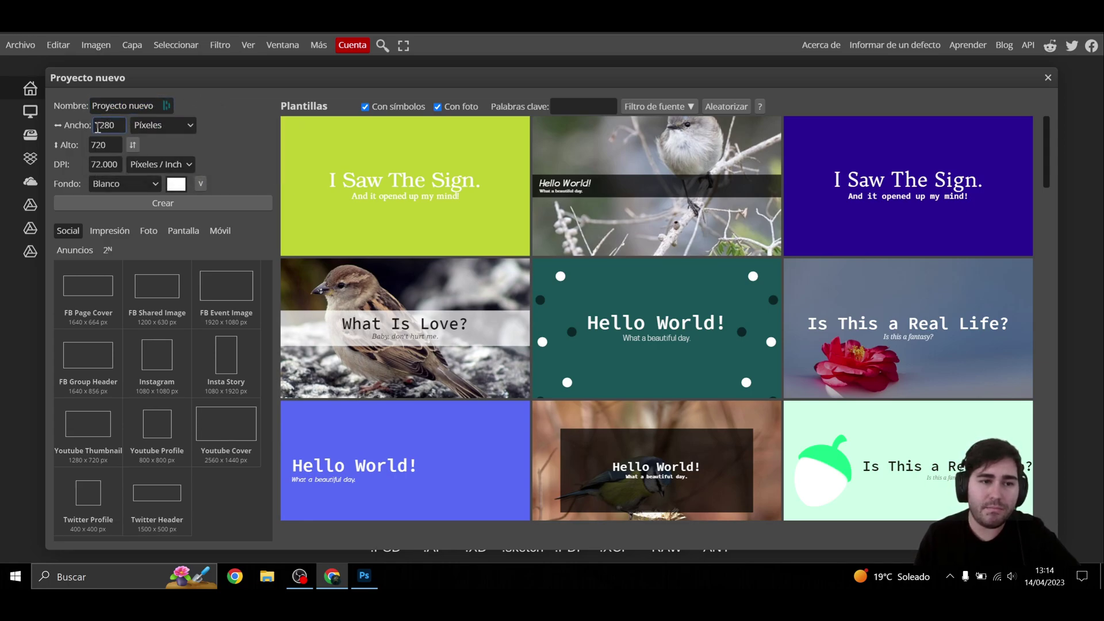
pyautogui.click(176, 127)
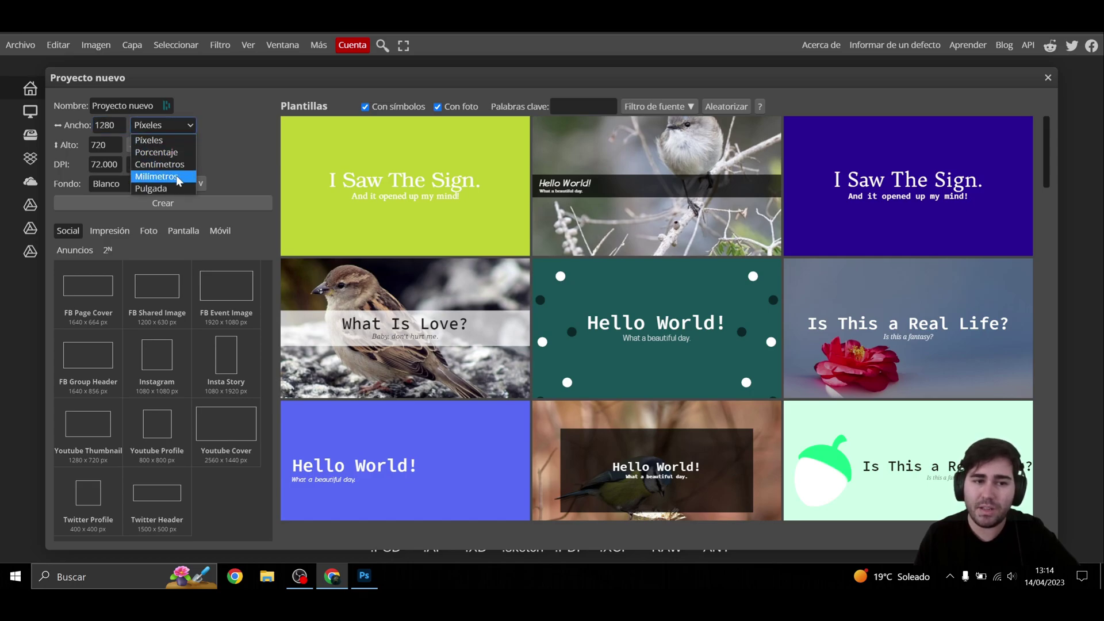
pyautogui.click(231, 106)
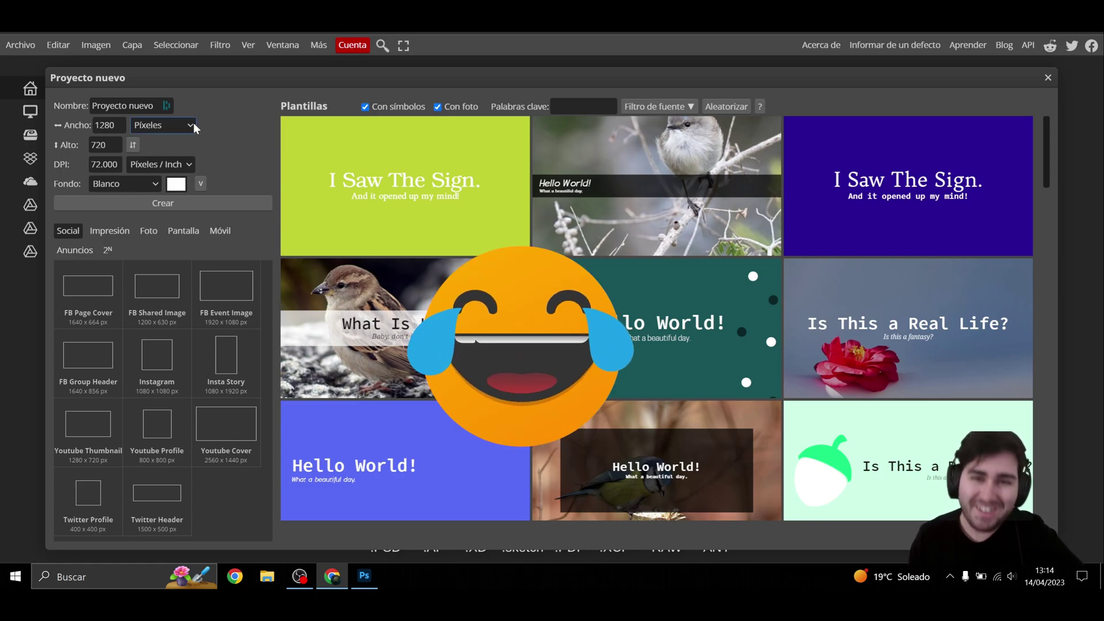
pyautogui.click(194, 122)
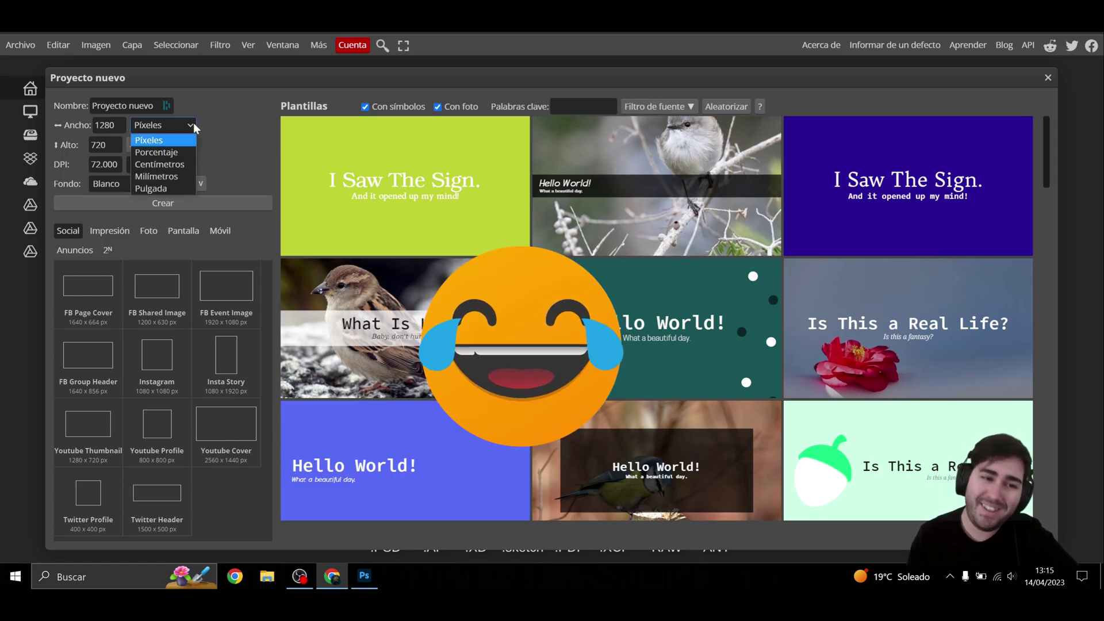
pyautogui.click(248, 109)
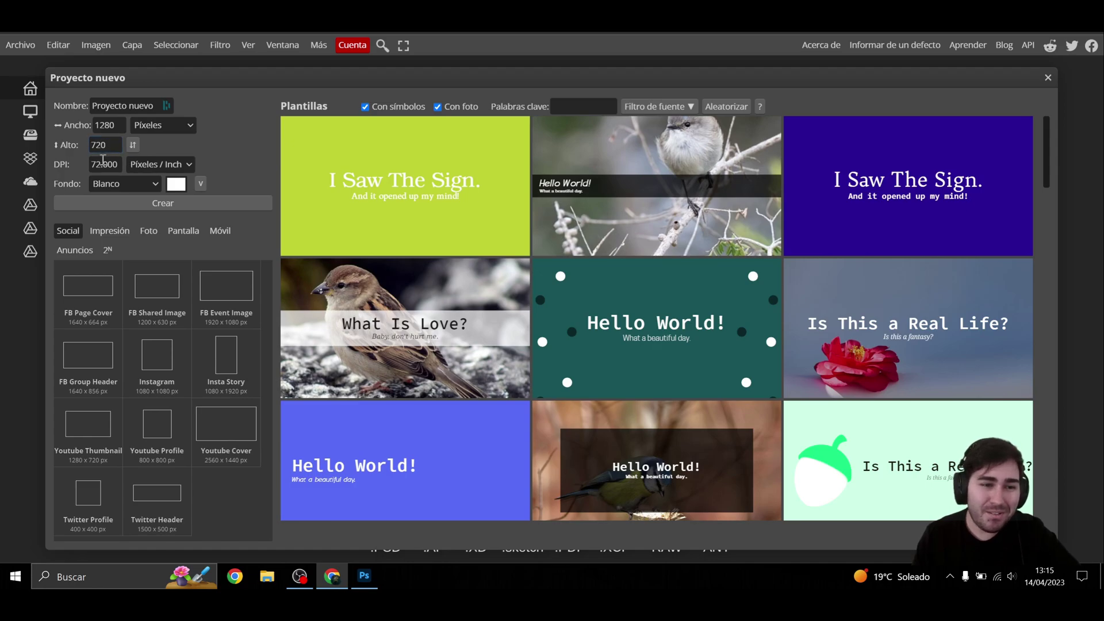
pyautogui.click(133, 183)
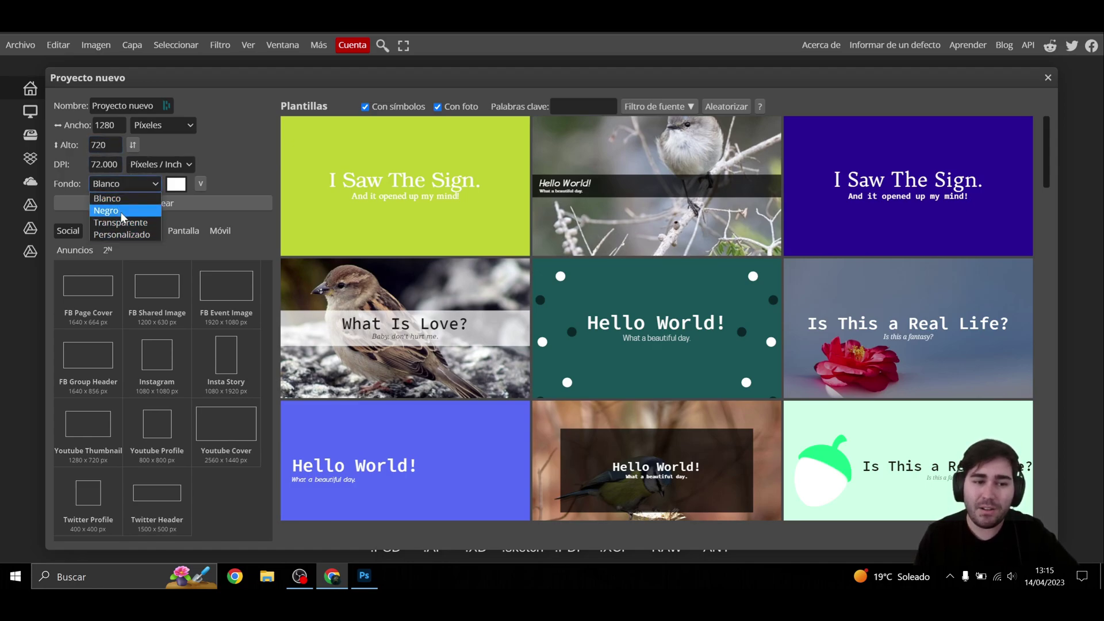
pyautogui.click(254, 144)
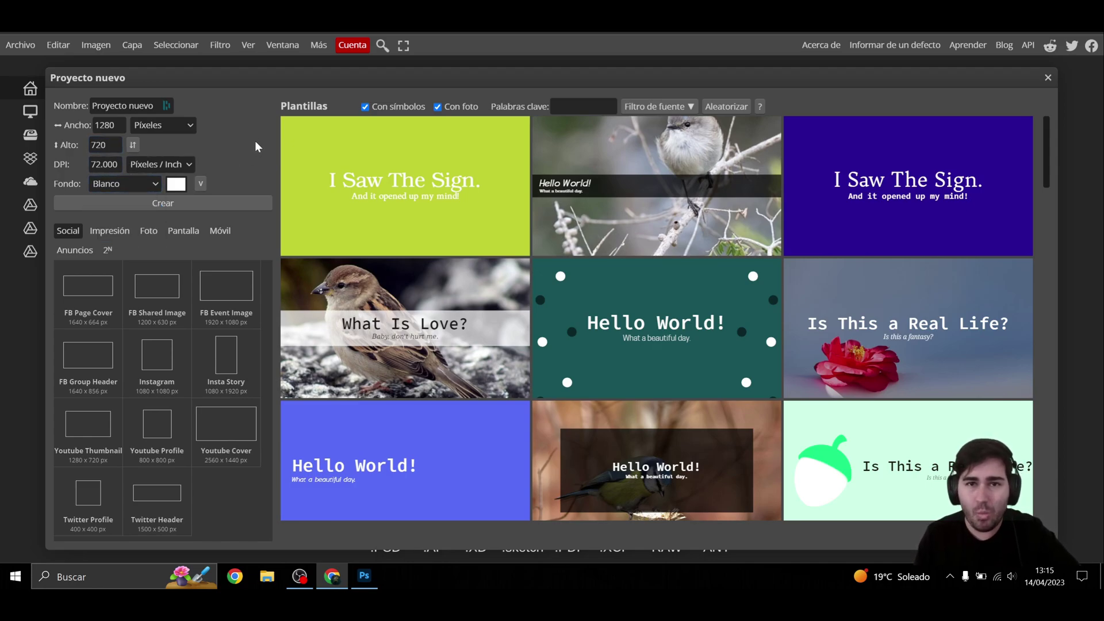
pyautogui.click(365, 576)
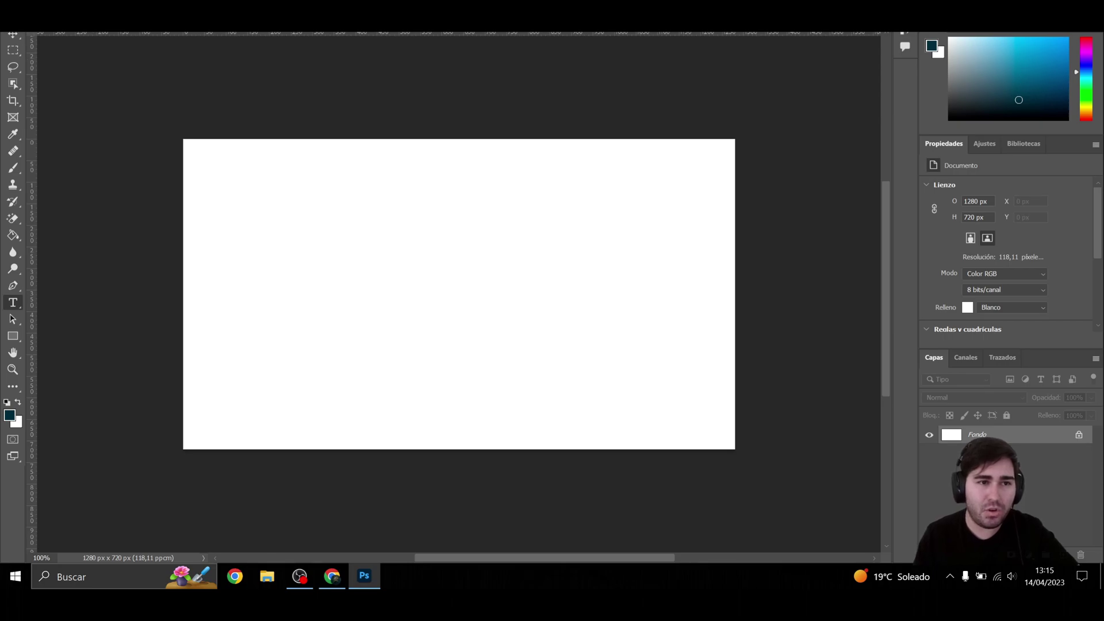
# Step: Set up a 1280×720 Photoshop document, keeping Píxeles units and a Blanco background
pyautogui.hotkey('alt', 'a')
pyautogui.hotkey('ctrl', 'n')
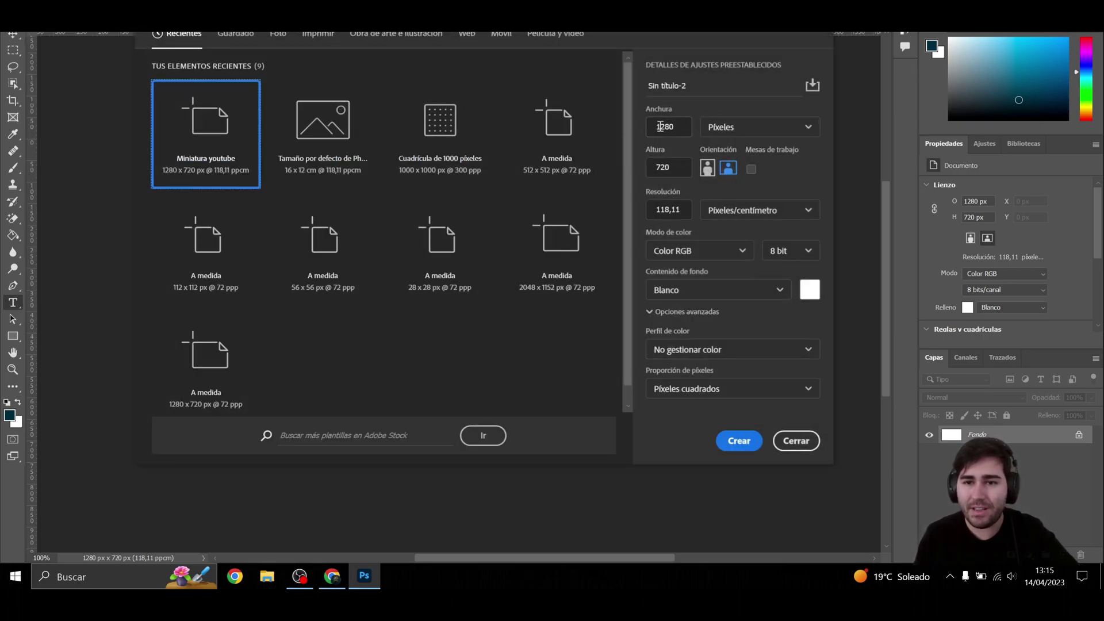
pyautogui.click(713, 130)
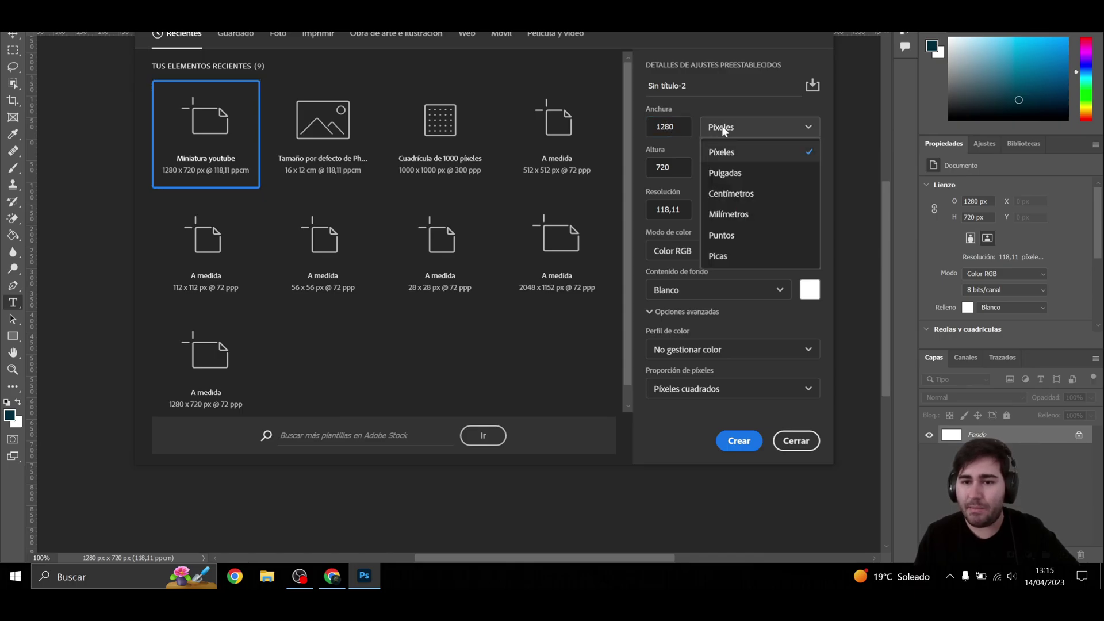
pyautogui.click(664, 170)
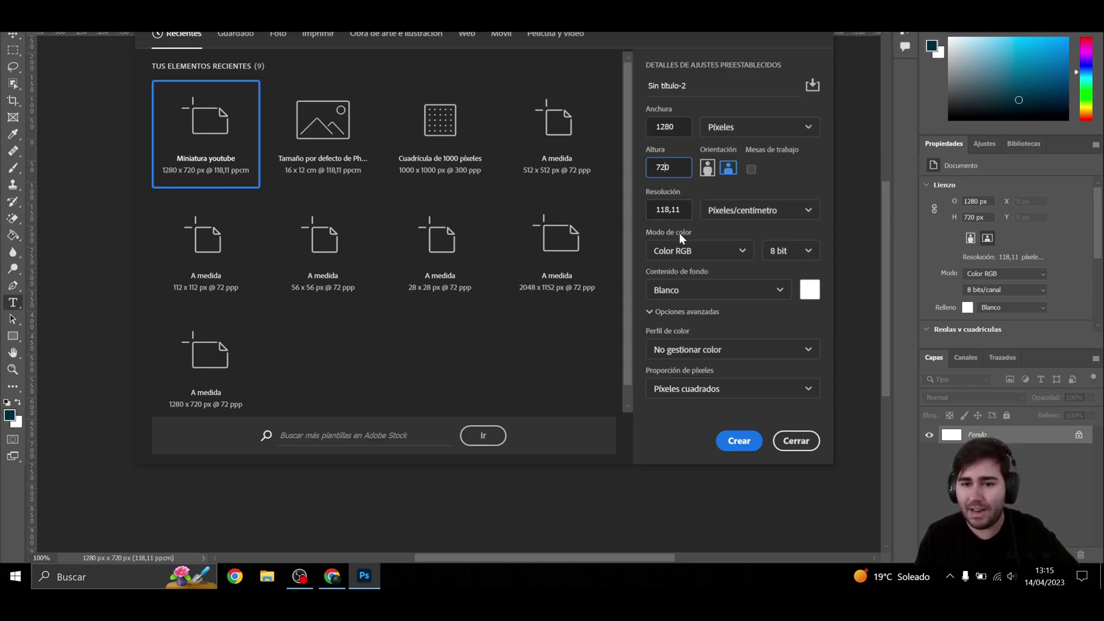
pyautogui.click(701, 291)
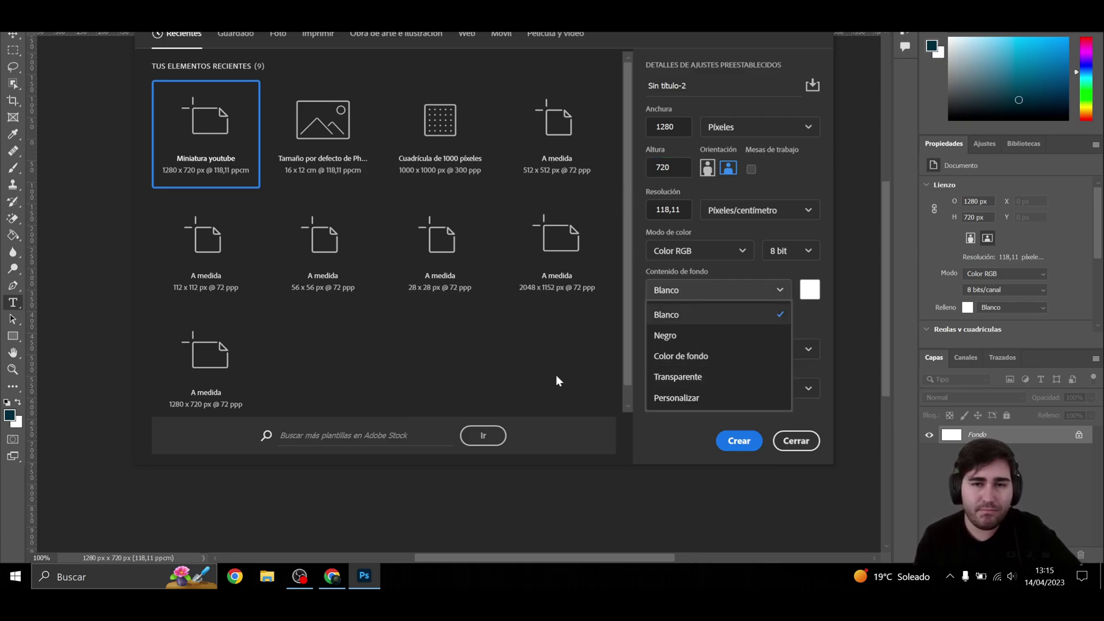
pyautogui.click(492, 368)
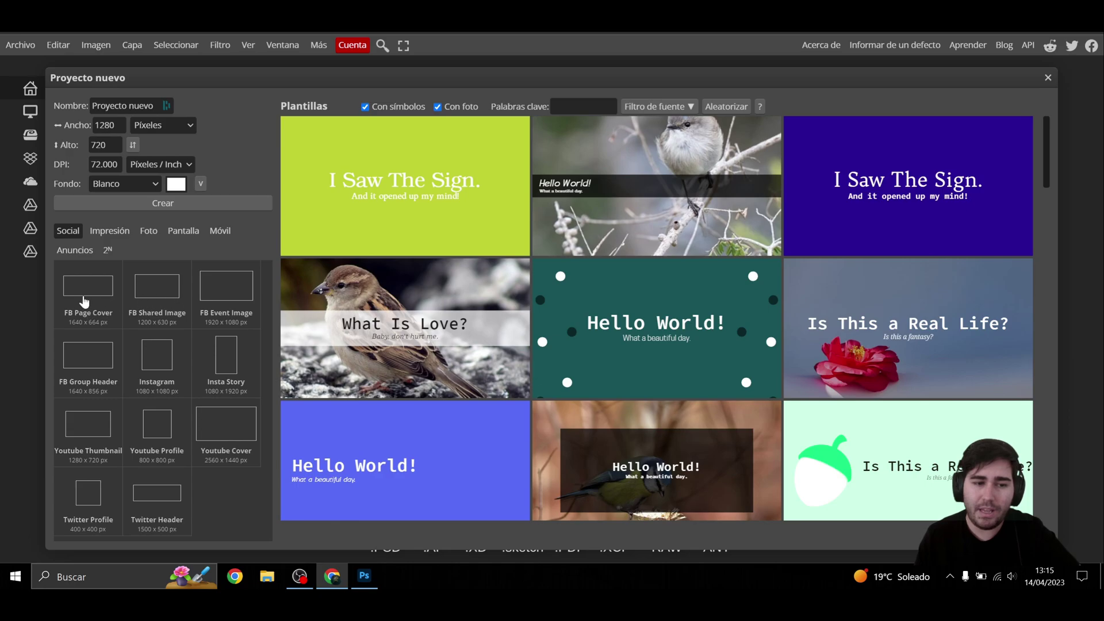
# Step: Browse Photopea's Impresión, Foto, Pantalla and Móvil preset tabs
pyautogui.click(110, 231)
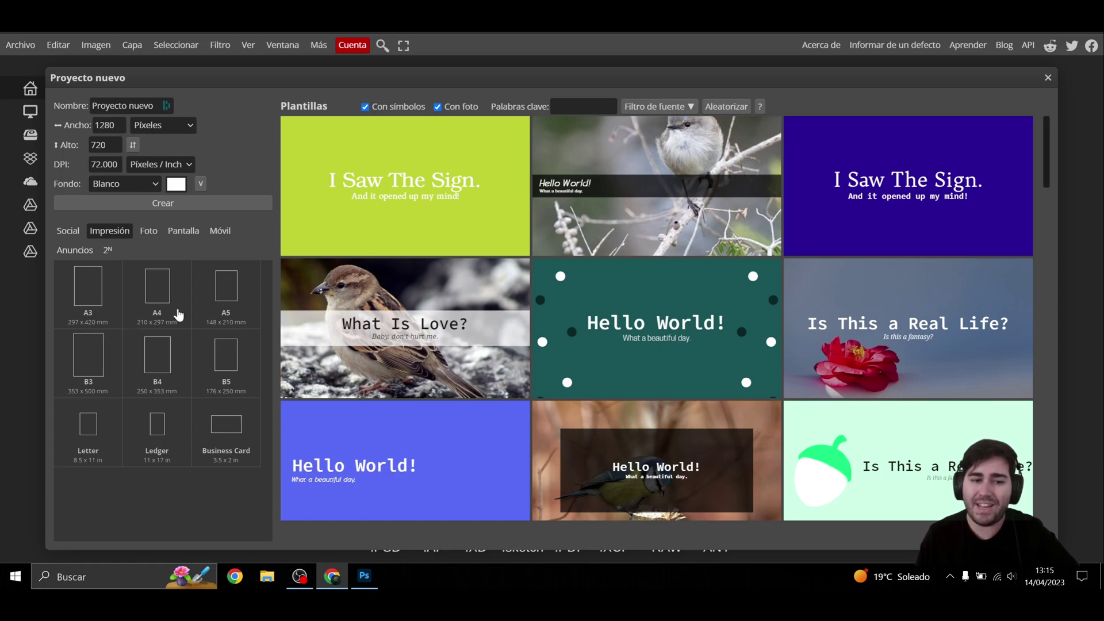
pyautogui.click(149, 235)
pyautogui.click(184, 236)
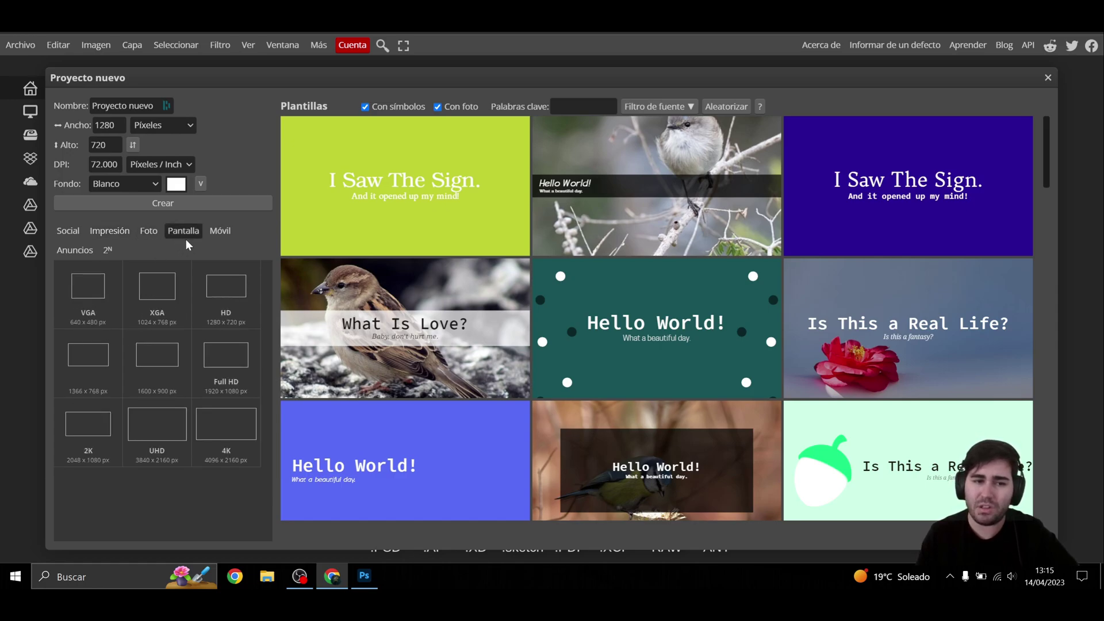
pyautogui.click(220, 232)
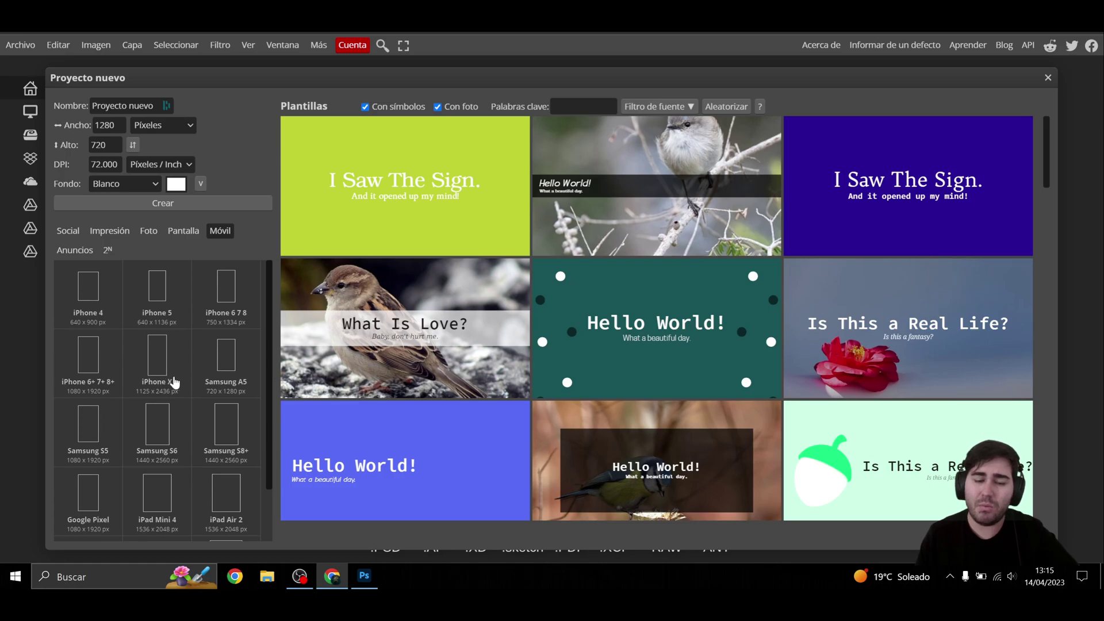
pyautogui.click(364, 576)
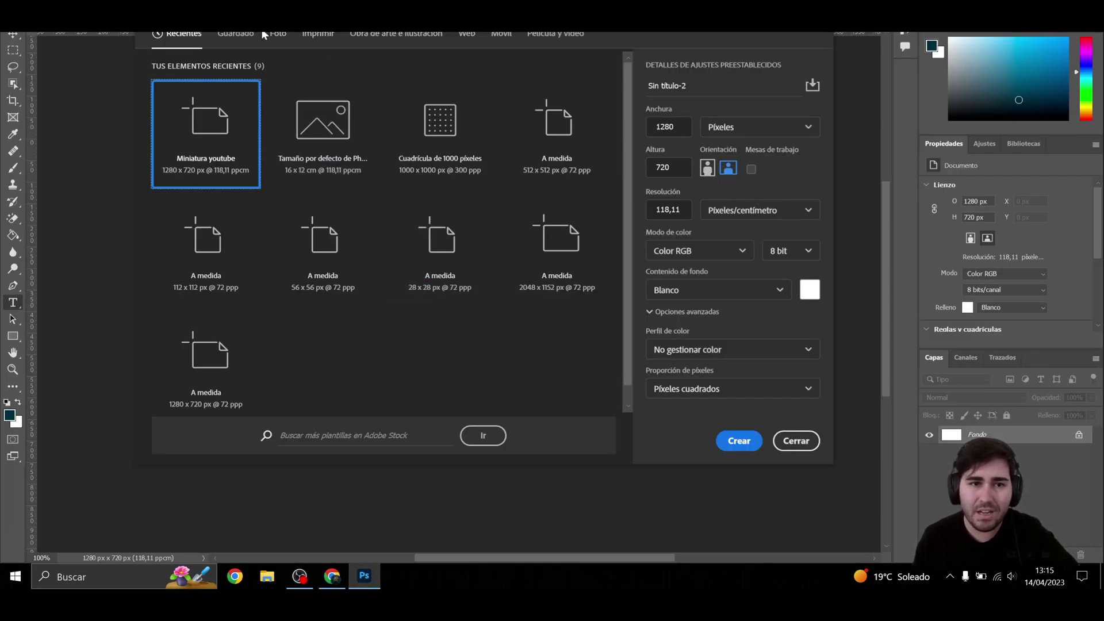
# Step: Browse Photoshop's Foto, Imprimir, Web and Móvil presets, and create Photopea's blank project
pyautogui.click(283, 33)
pyautogui.click(317, 36)
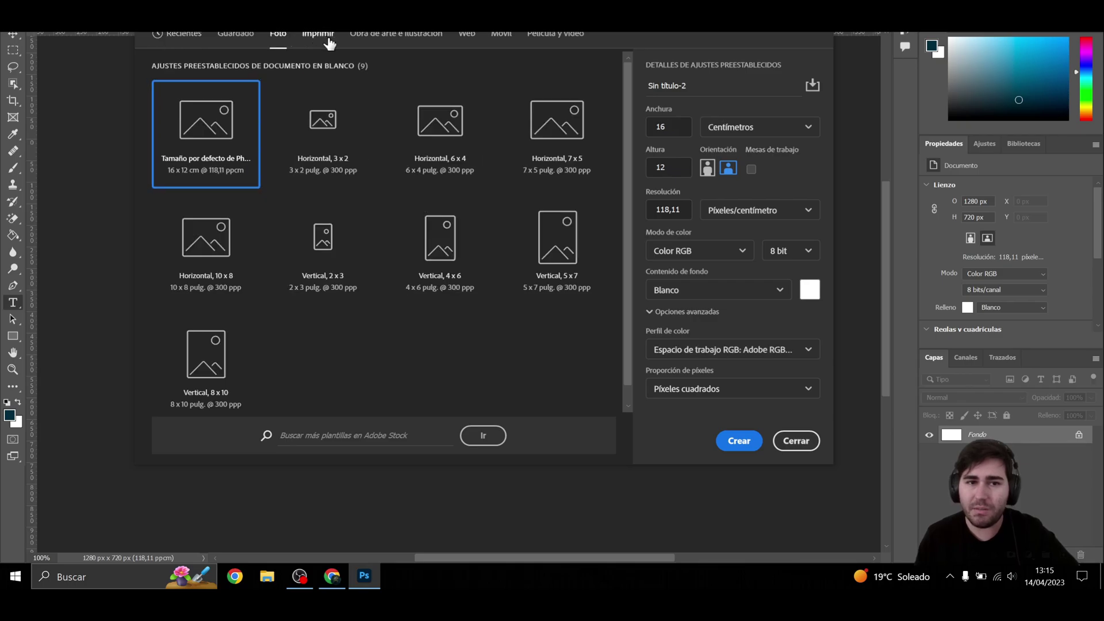
pyautogui.click(468, 36)
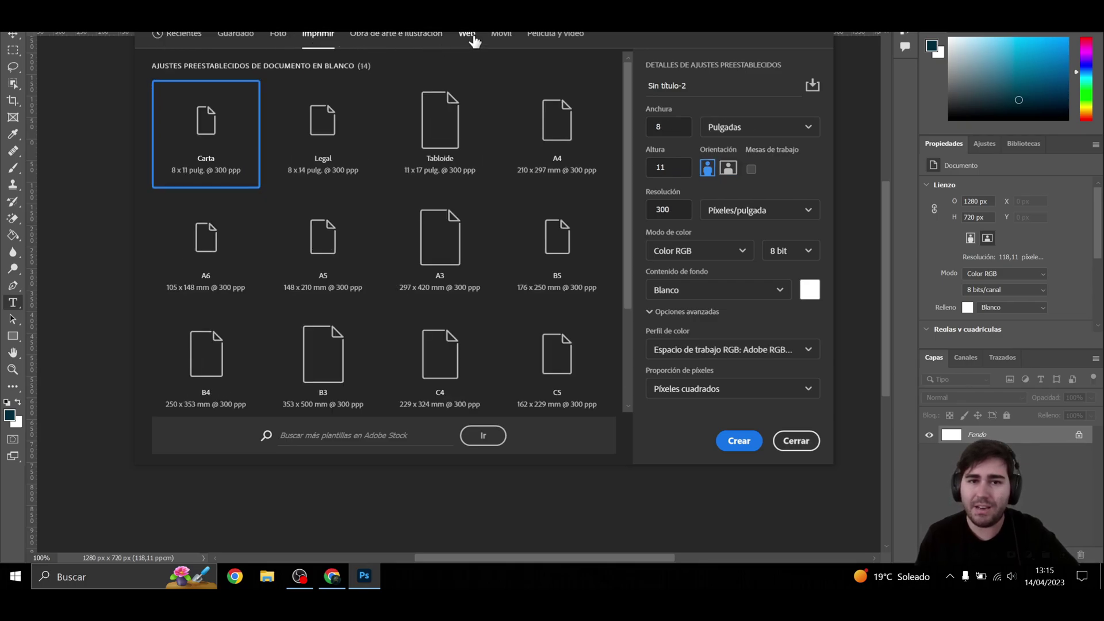
pyautogui.click(508, 43)
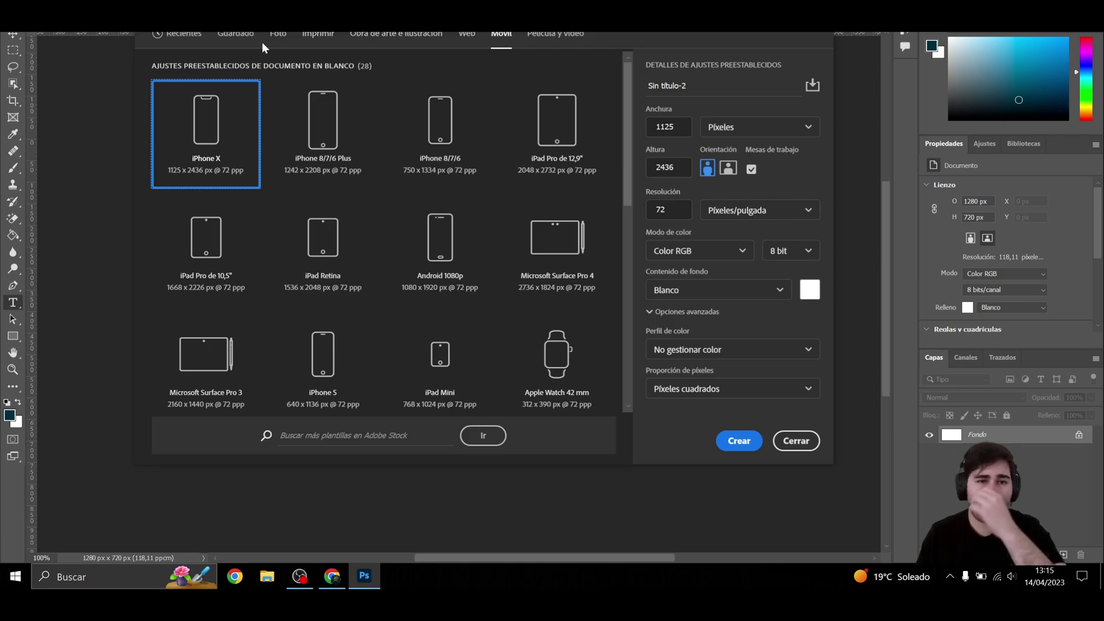
pyautogui.click(278, 34)
pyautogui.click(173, 34)
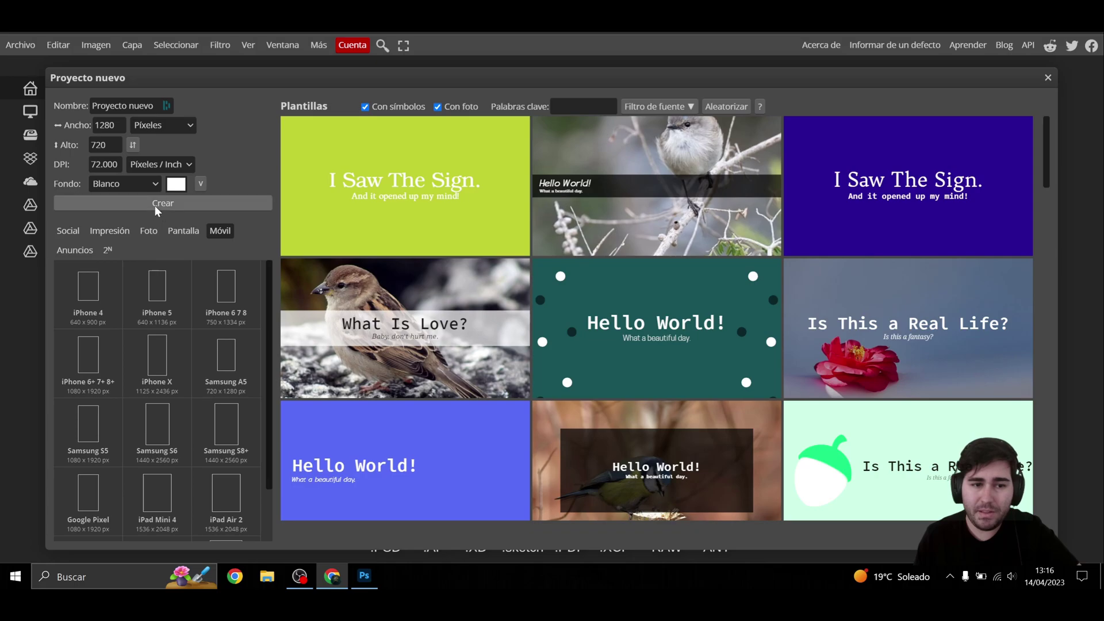
pyautogui.click(152, 205)
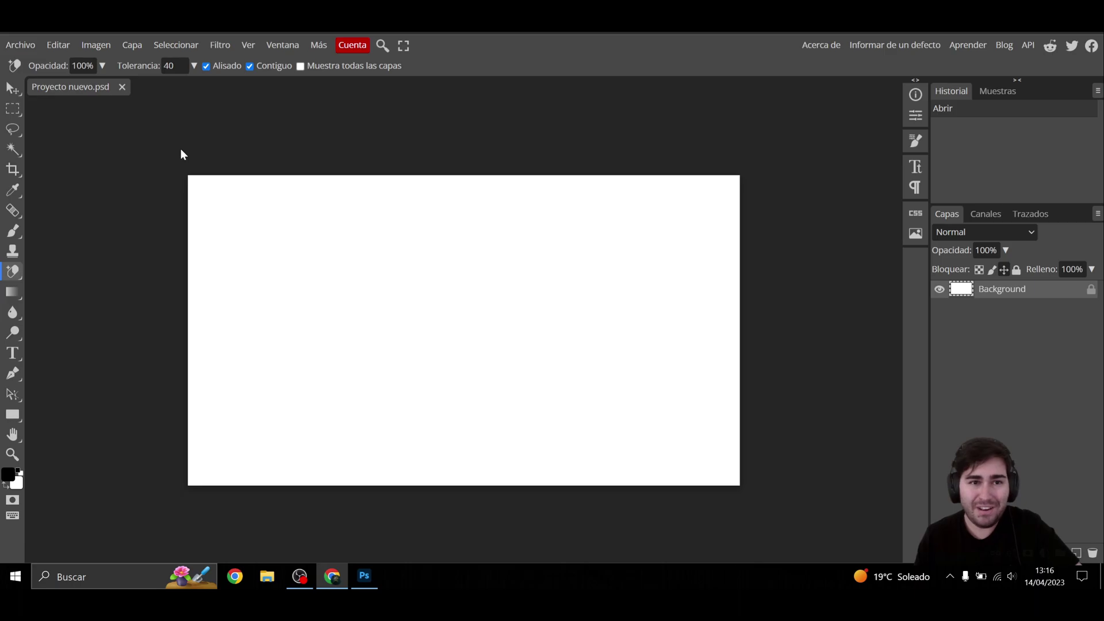
pyautogui.click(368, 575)
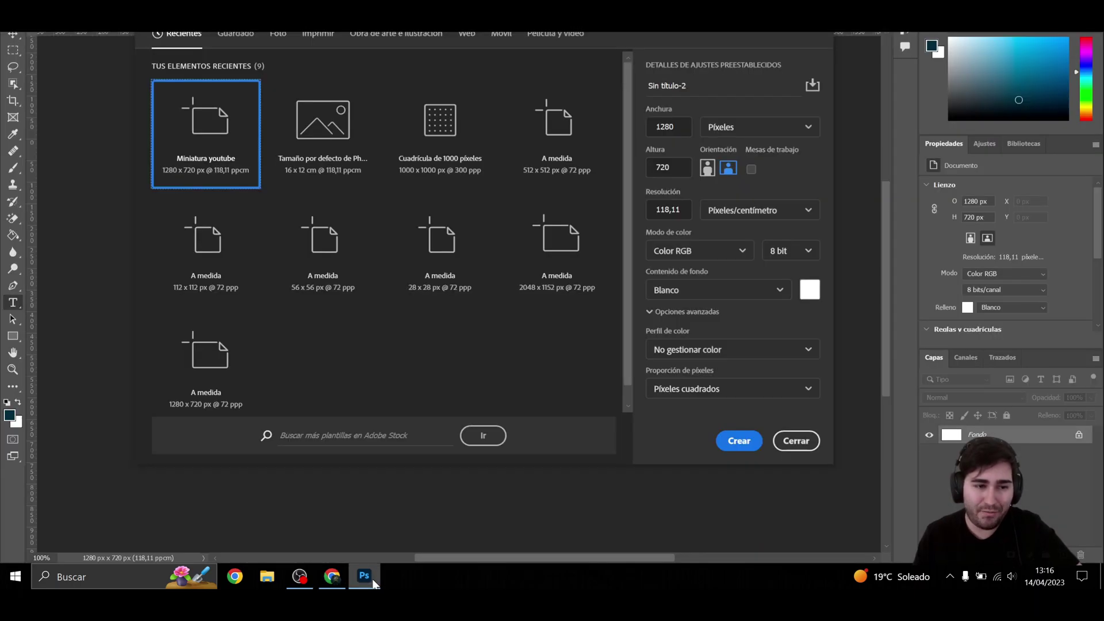
# Step: Close Photoshop's new-document dialog and bring Photopea's blank Proyecto nuevo.psd canvas forward
pyautogui.click(796, 441)
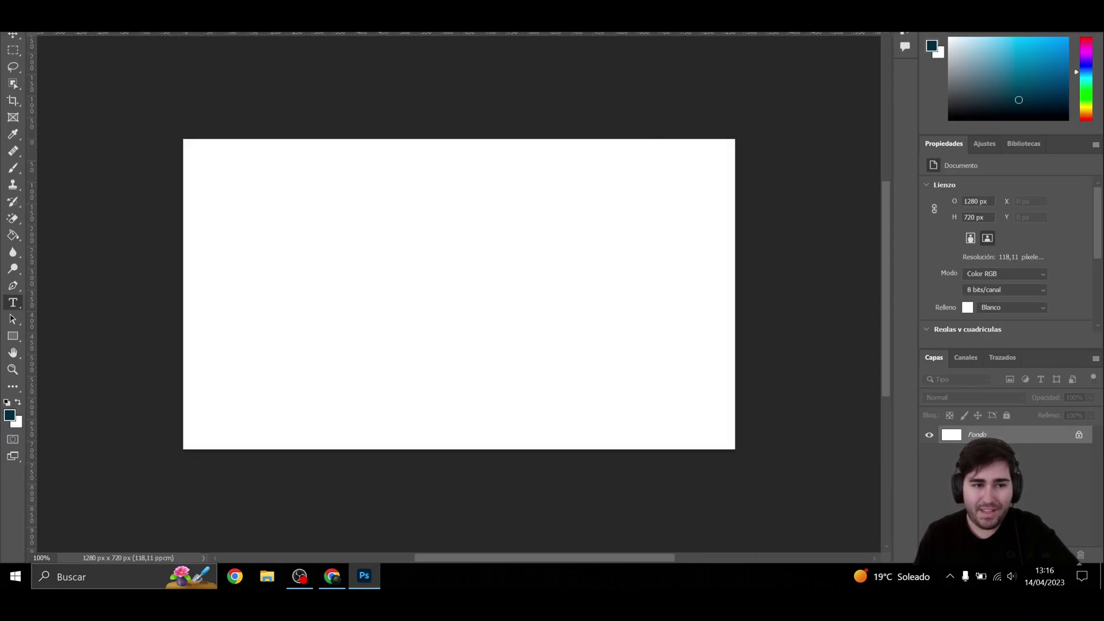
pyautogui.click(333, 575)
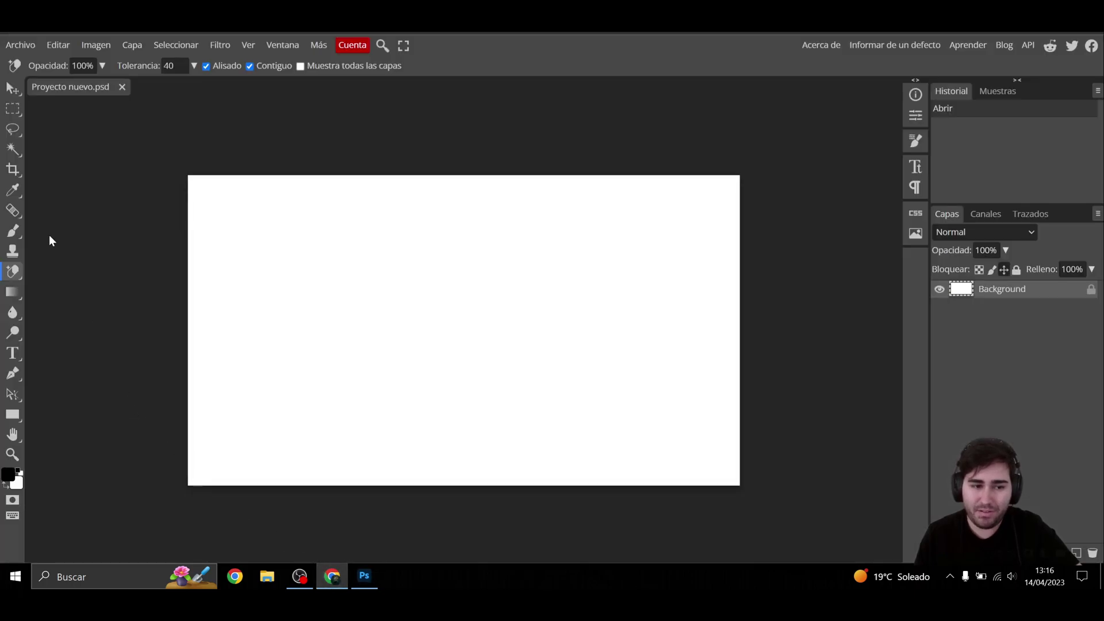
pyautogui.click(364, 575)
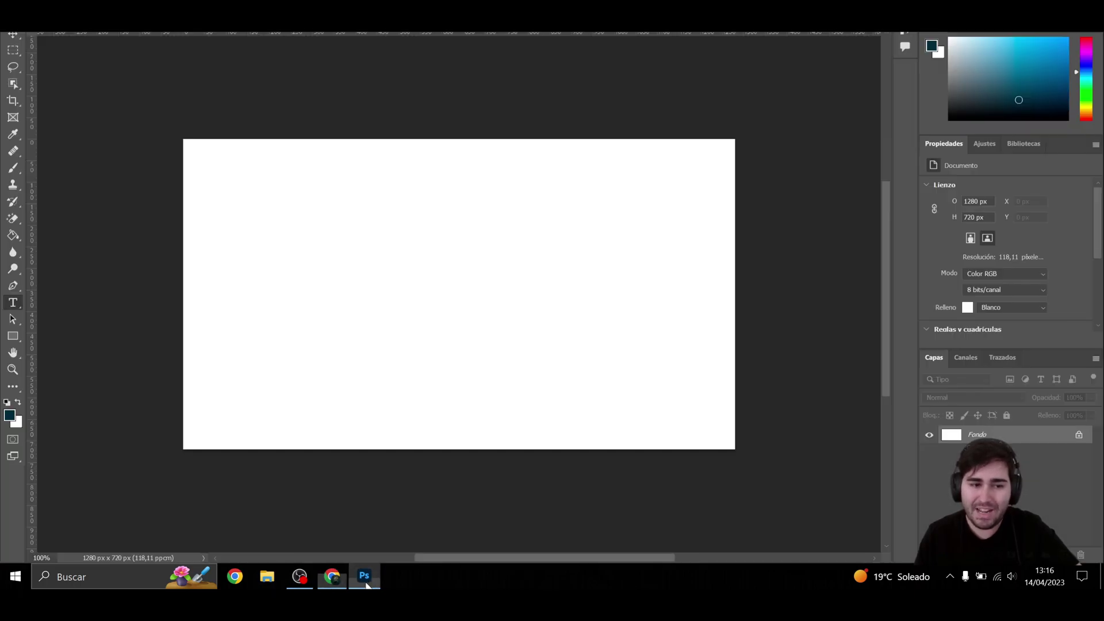
pyautogui.click(332, 575)
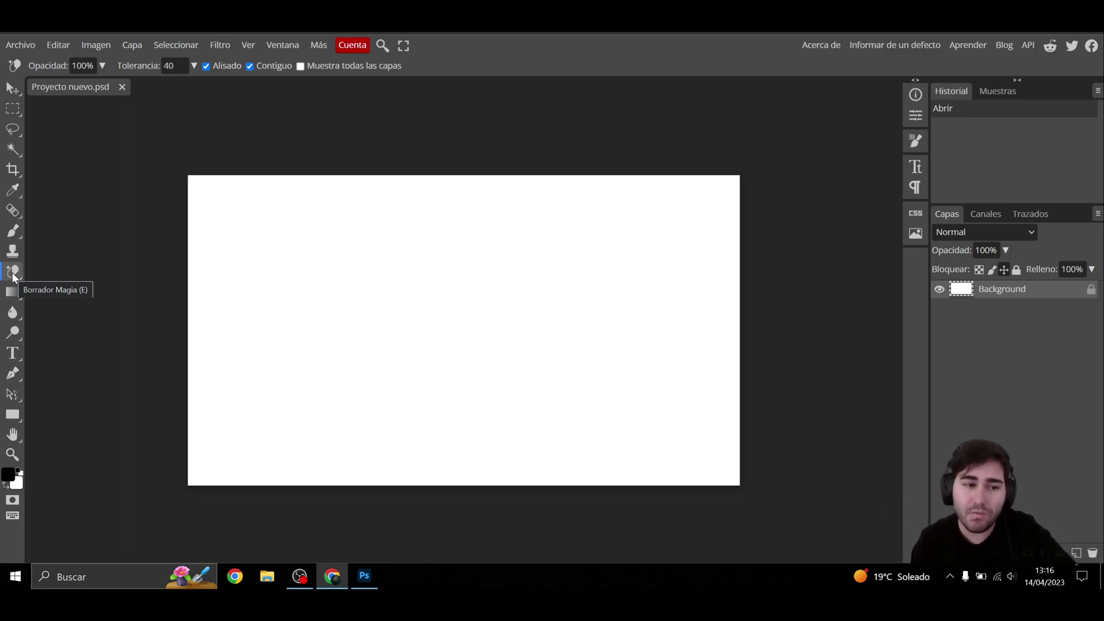
# Step: Select the magic eraser in Photopea (Borrador Magia) and Photoshop (Borrador mágico)
pyautogui.rightClick(13, 272)
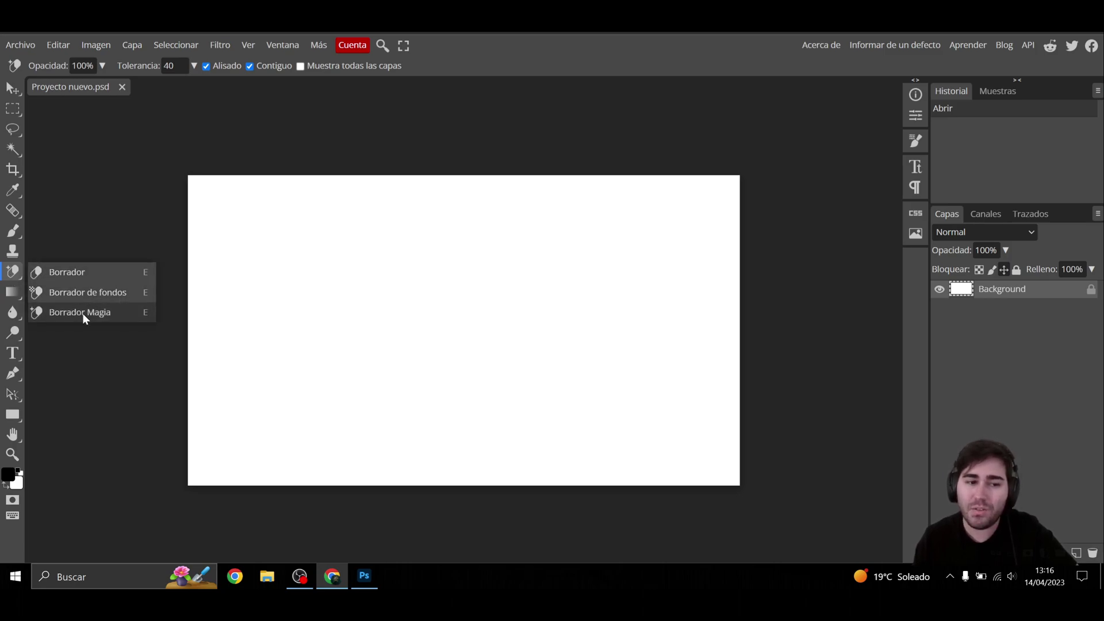
pyautogui.click(68, 306)
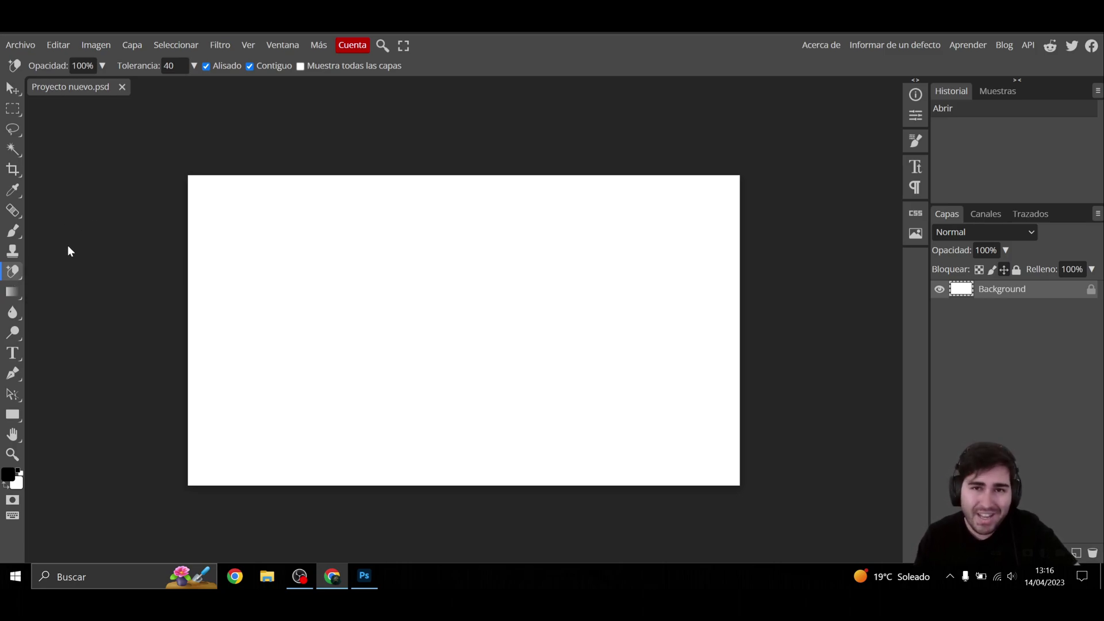
pyautogui.click(364, 576)
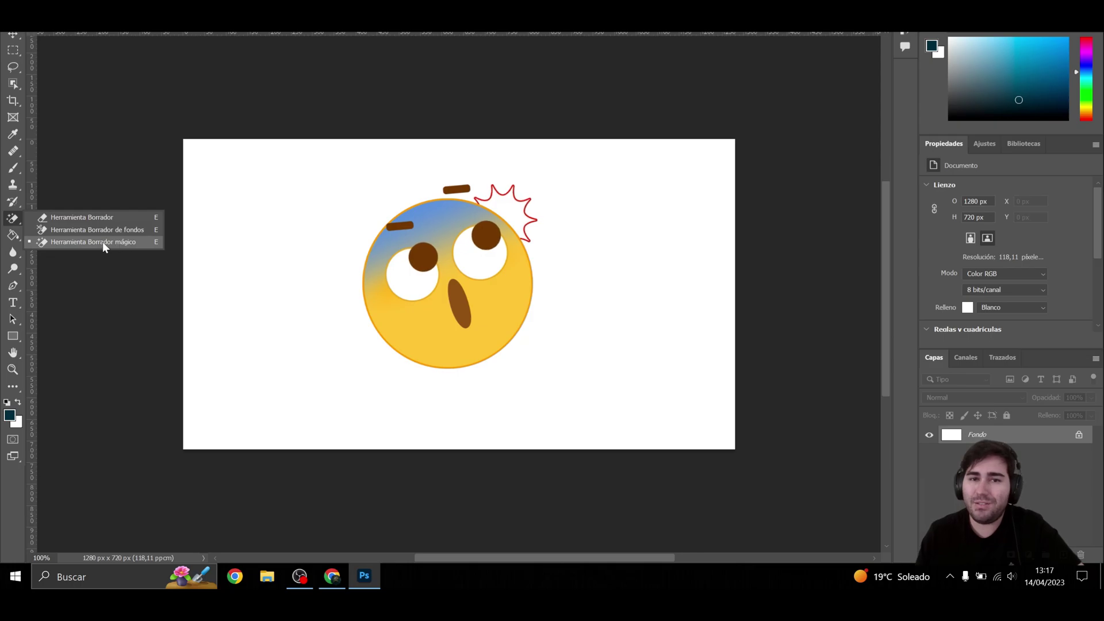
pyautogui.click(141, 103)
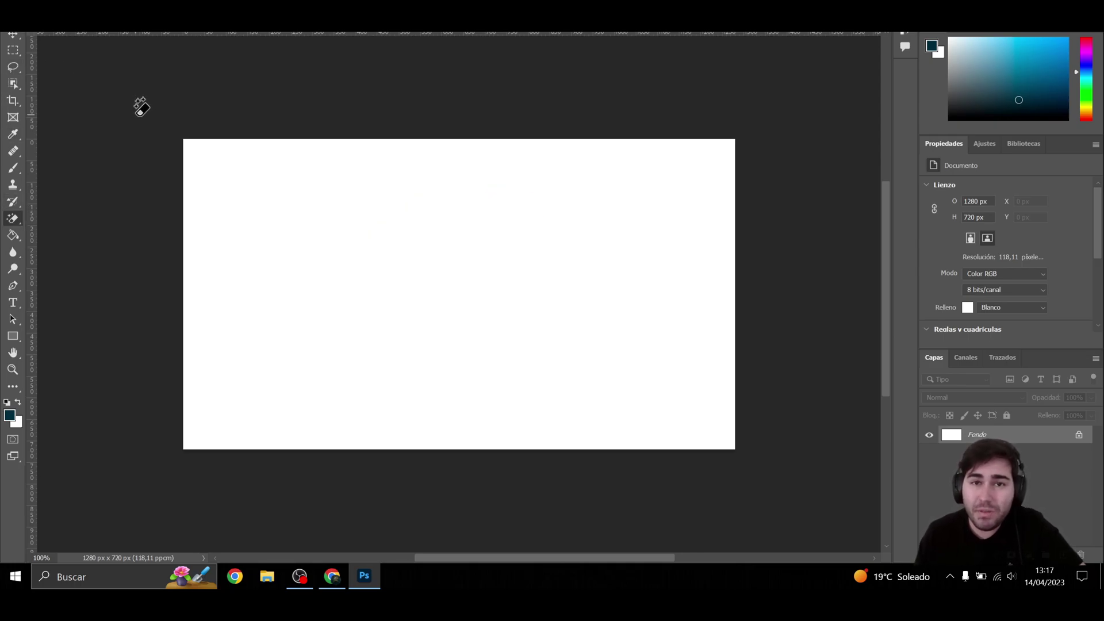
pyautogui.click(332, 577)
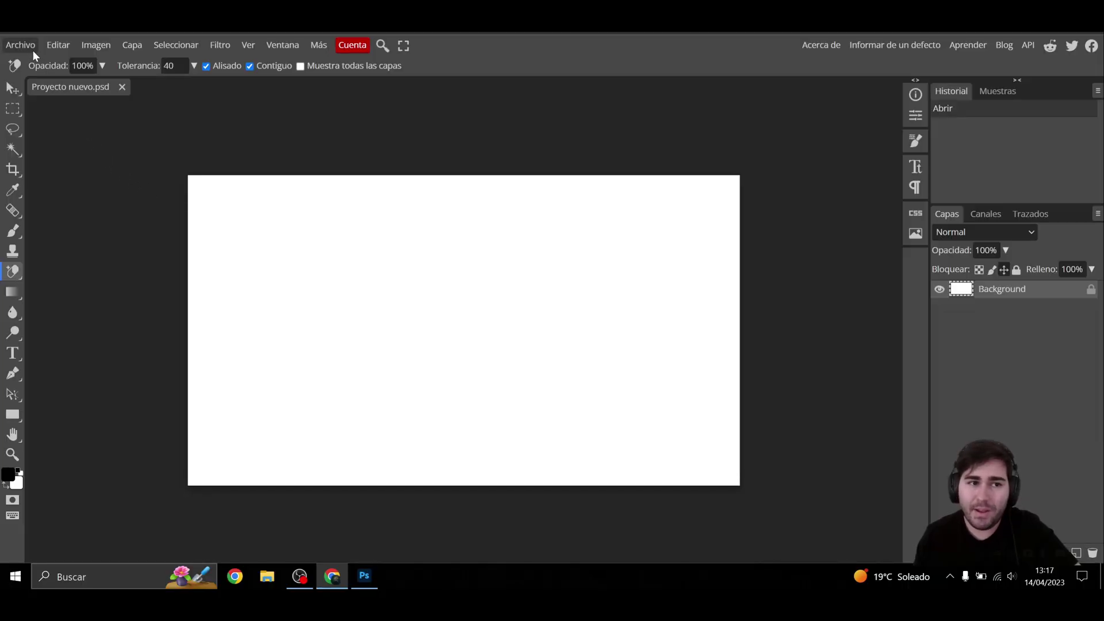
# Step: Open Photopea's Archivo menu
pyautogui.click(23, 46)
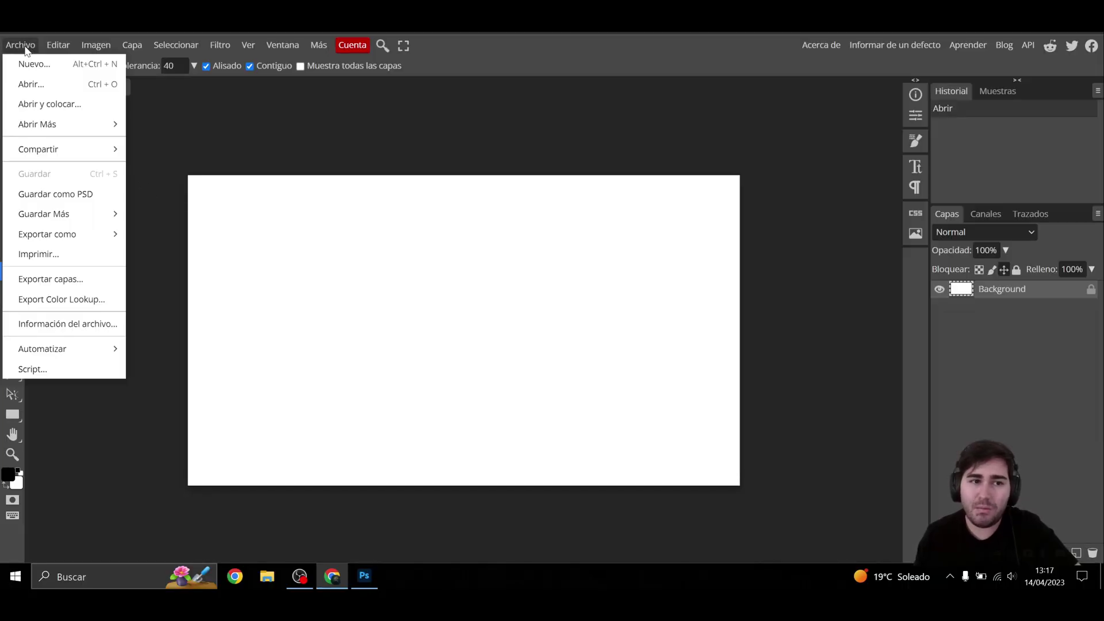
# Step: Open the WhatsApp selfie image from the computer as a new document
pyautogui.click(30, 85)
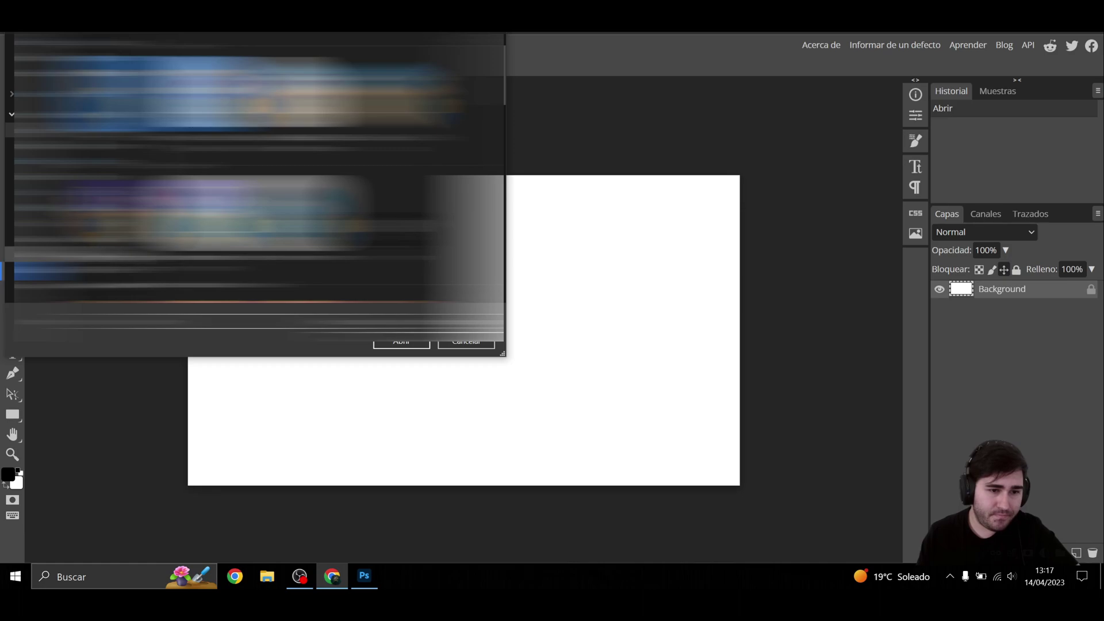
pyautogui.scroll(-5, 259, 189)
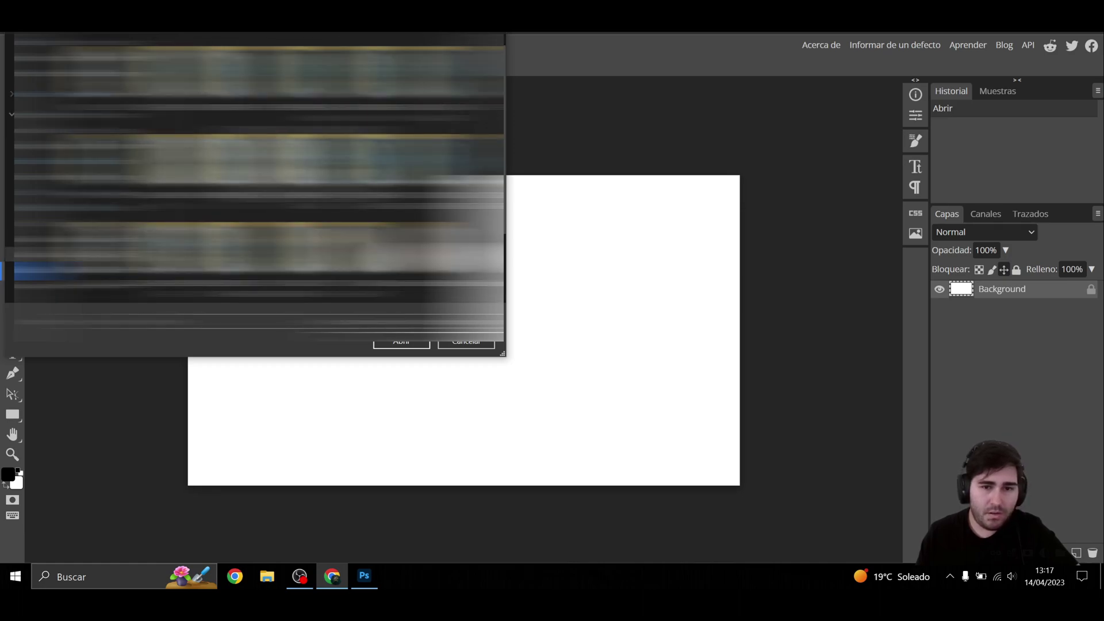
pyautogui.scroll(5, 258, 190)
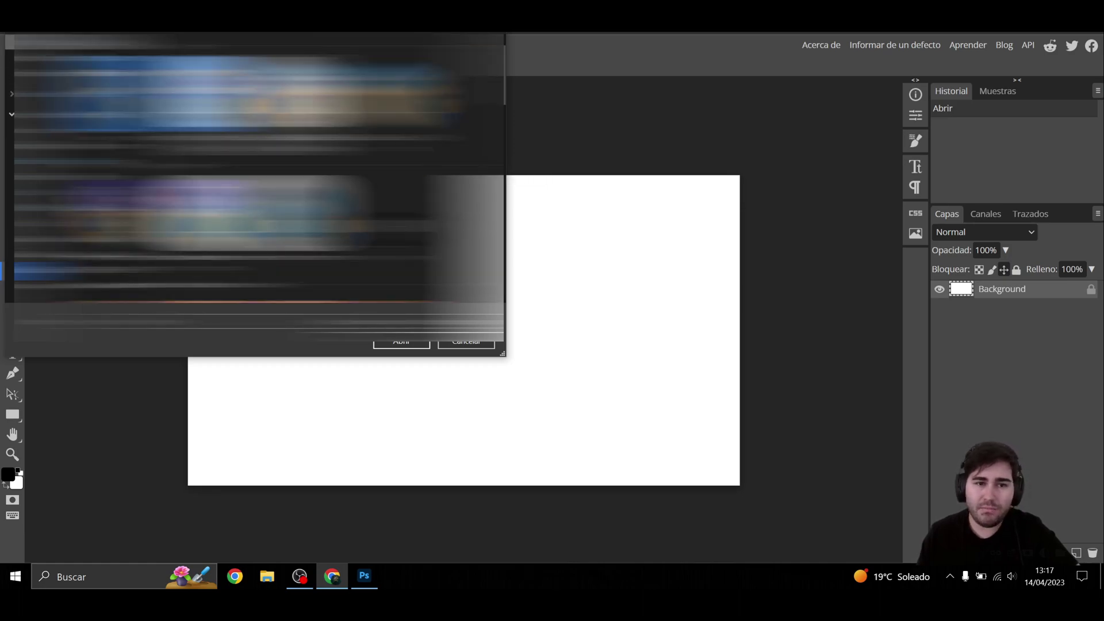
pyautogui.scroll(-3, 258, 190)
pyautogui.scroll(-3, 259, 190)
pyautogui.scroll(3, 259, 190)
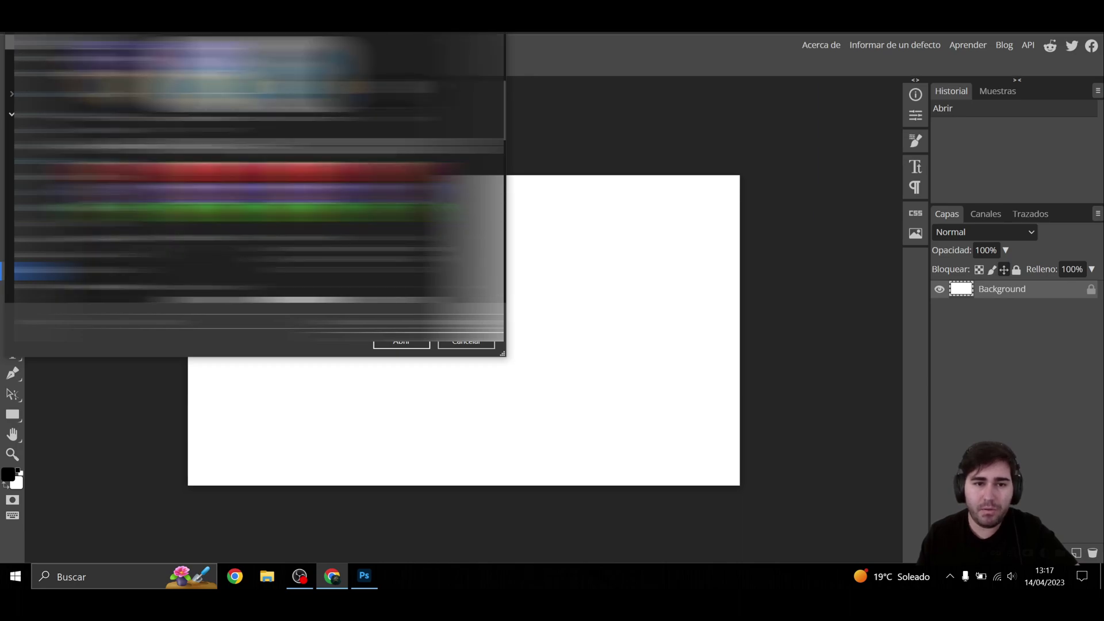
pyautogui.moveTo(504, 110); pyautogui.dragTo(504, 232)
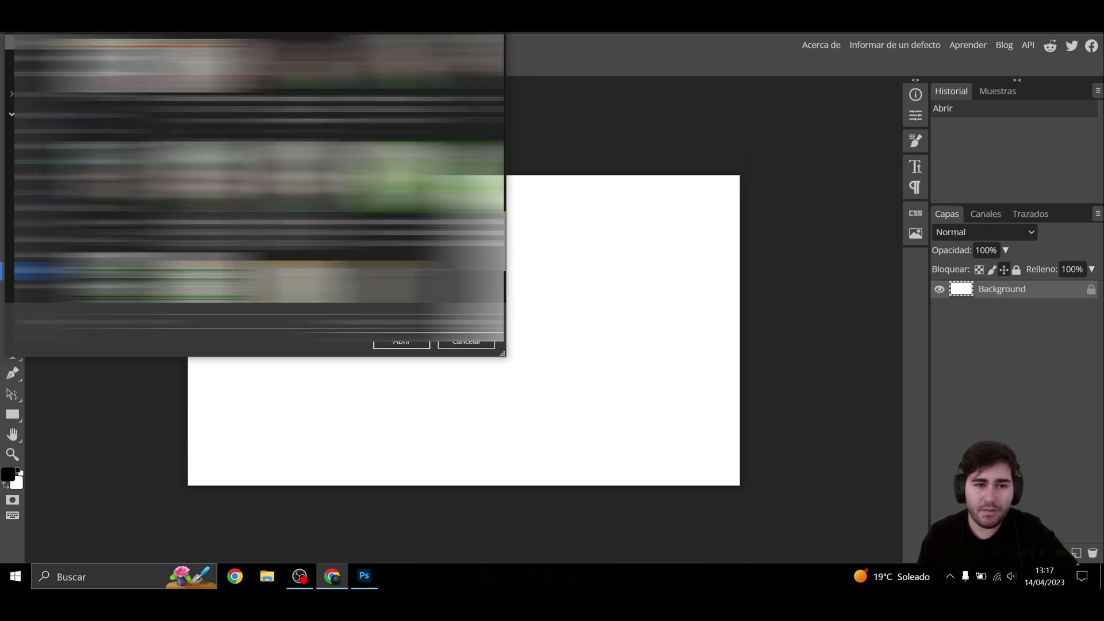
pyautogui.click(401, 344)
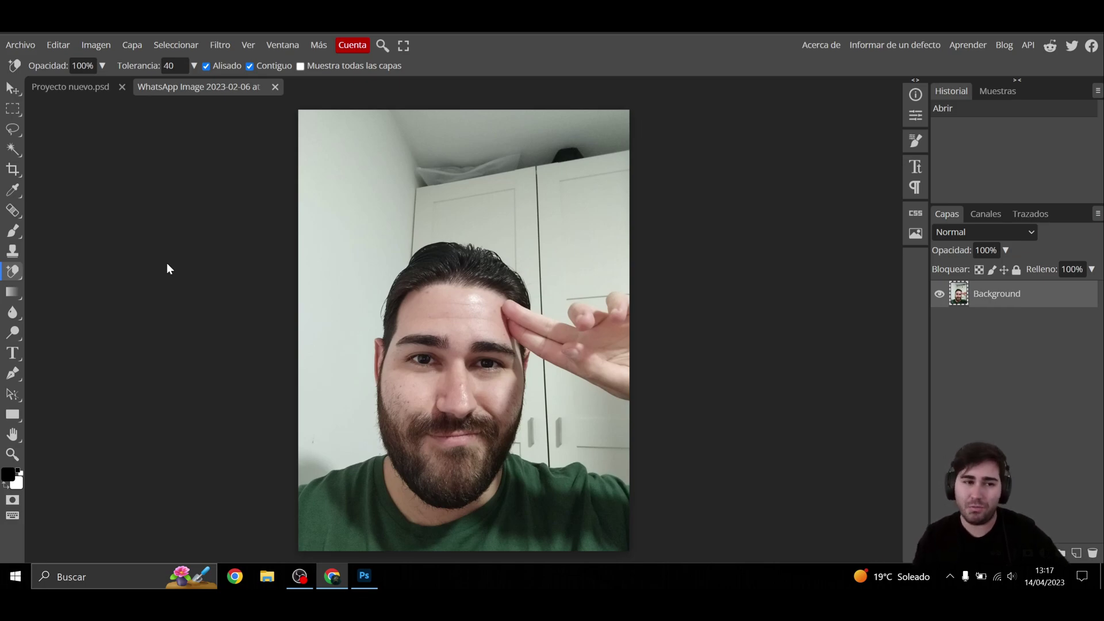
# Step: Show the eraser tool's flyout with the eraser, background eraser and magic eraser variants
pyautogui.rightClick(19, 270)
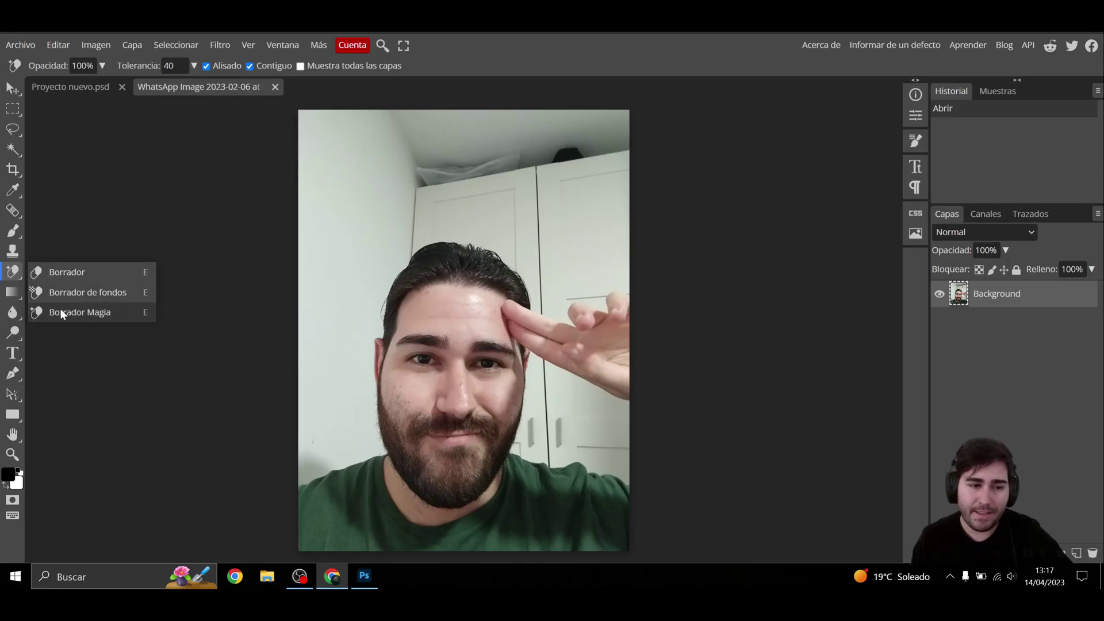
# Step: Select the magic eraser (Borrador mágico) from the eraser flyout
pyautogui.click(62, 312)
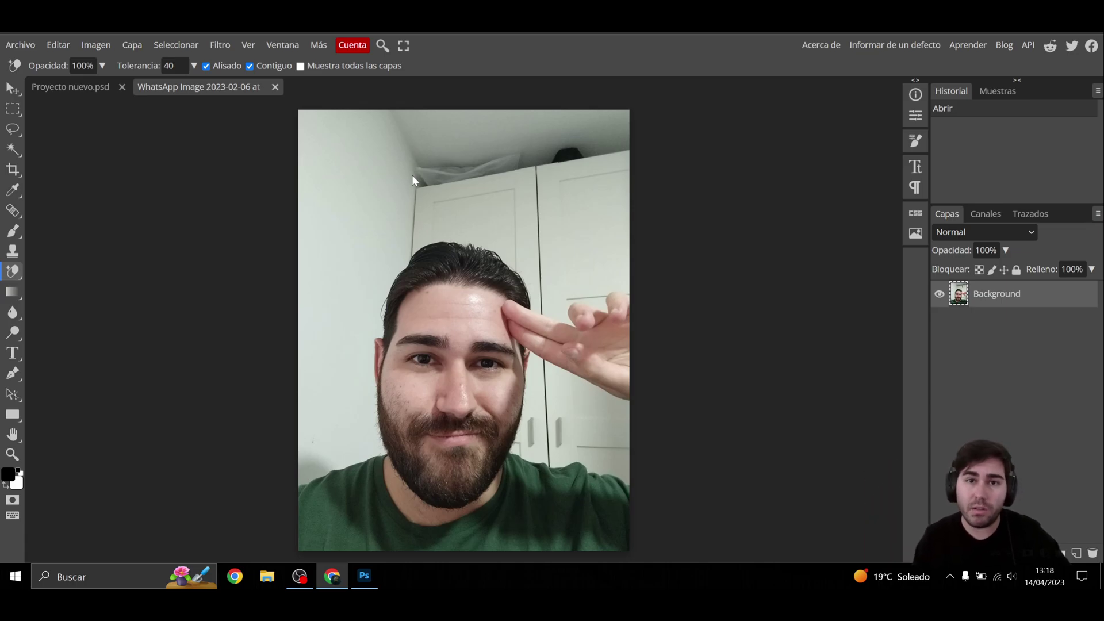
# Step: Erase the left wall, ceiling and grey fragments along the top edge, undoing the right-wall erase
pyautogui.click(339, 203)
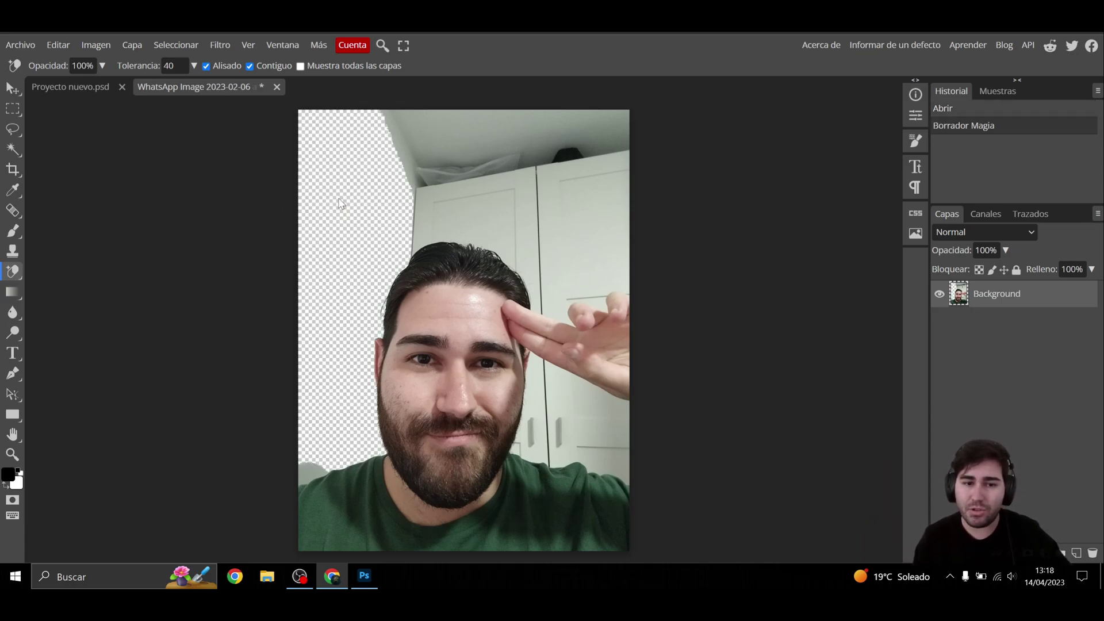
pyautogui.click(416, 135)
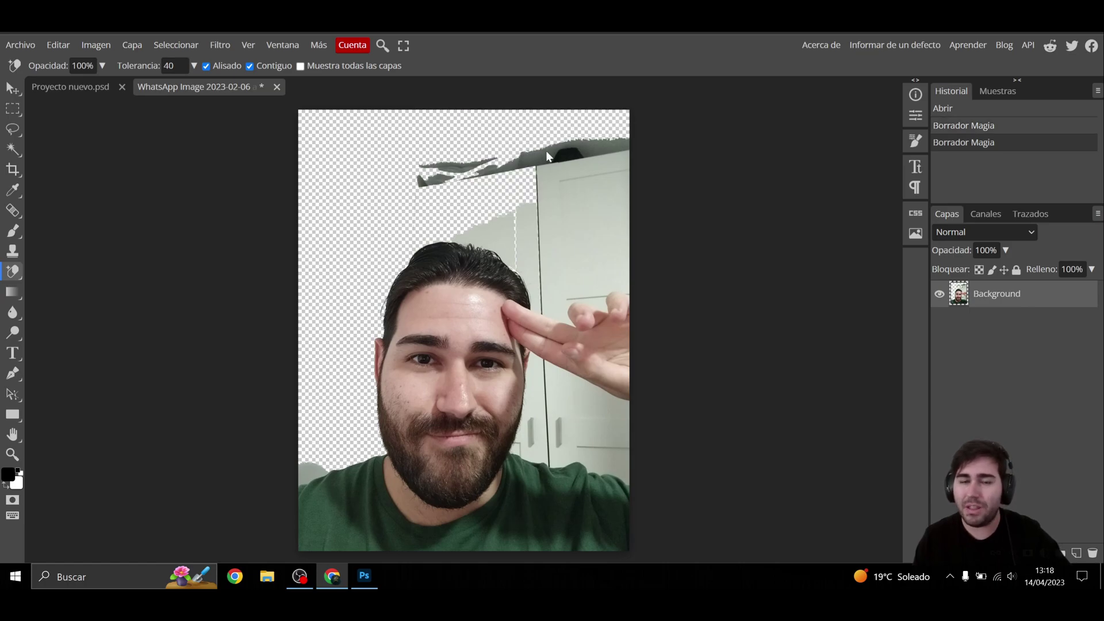
pyautogui.click(415, 205)
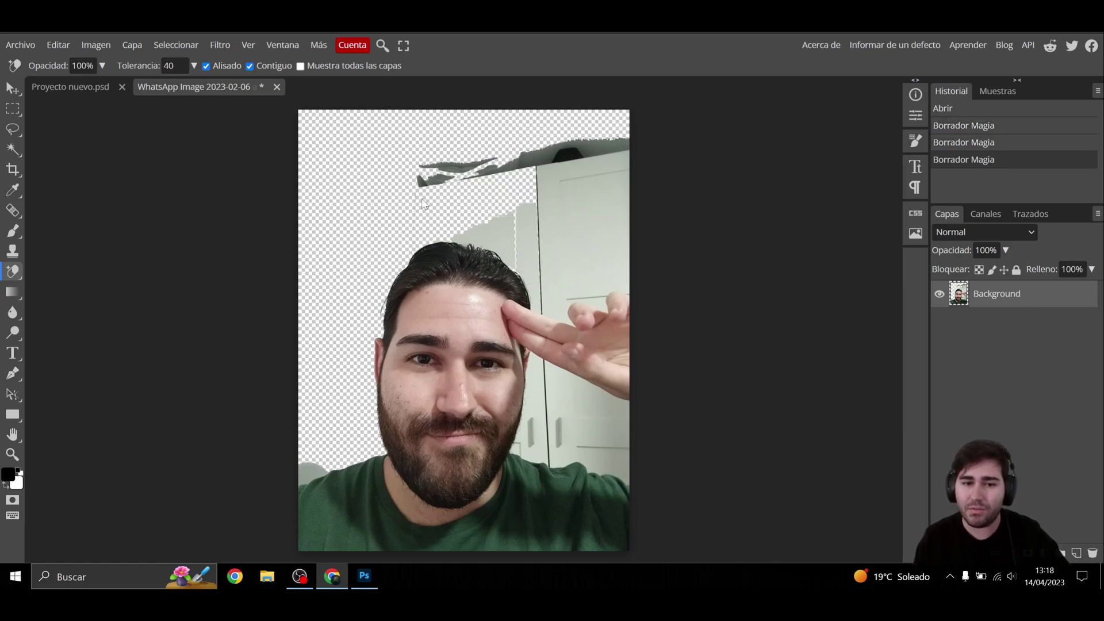
pyautogui.click(437, 183)
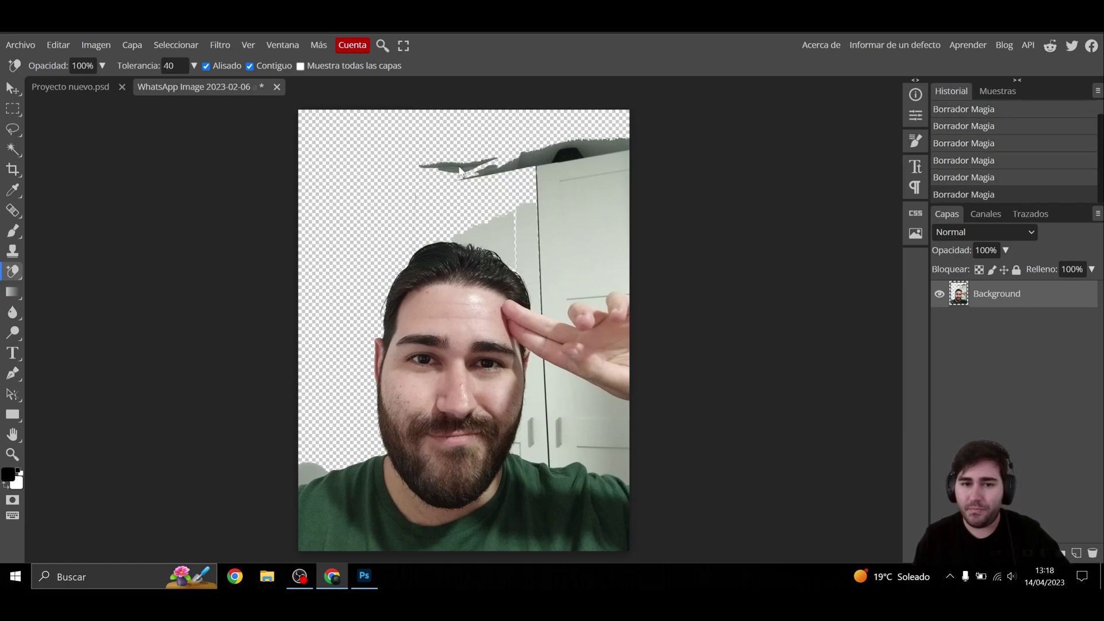
pyautogui.click(416, 200)
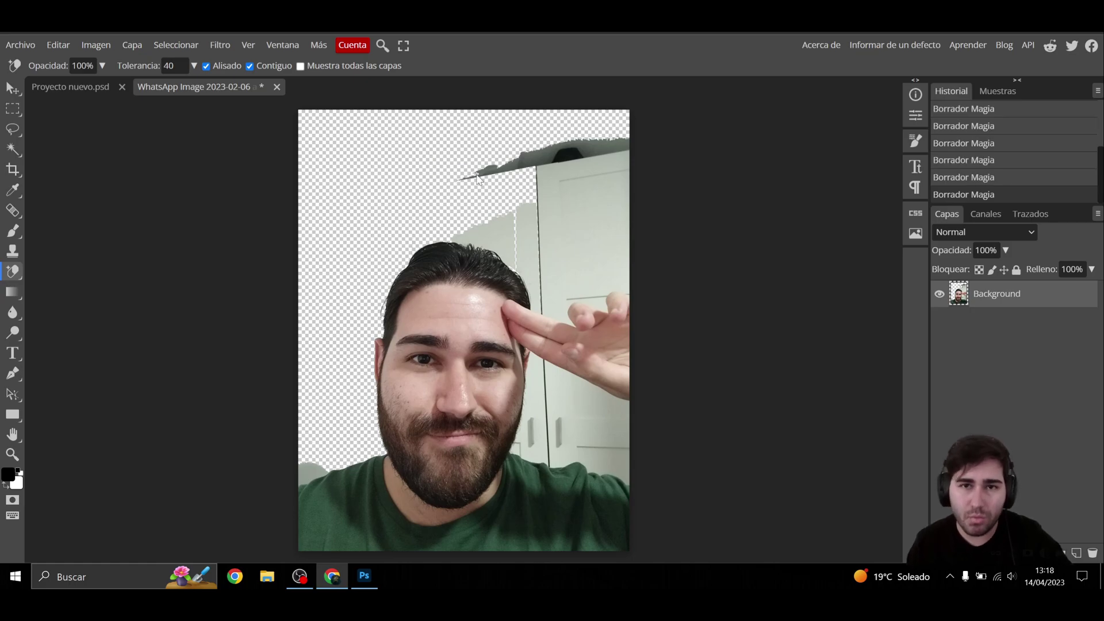
pyautogui.click(568, 155)
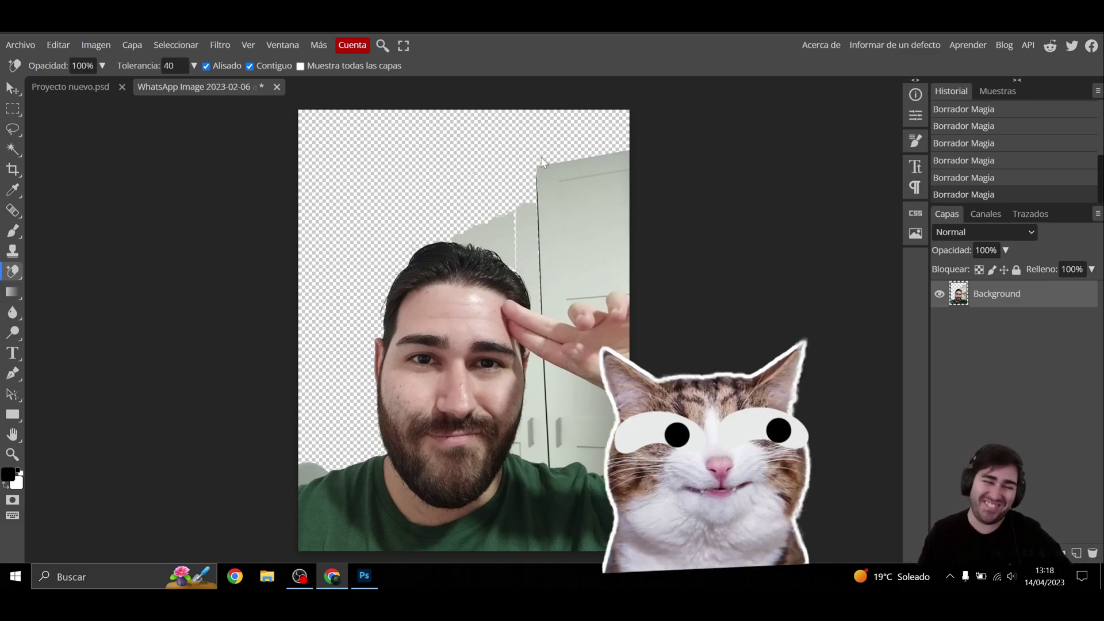
pyautogui.click(568, 180)
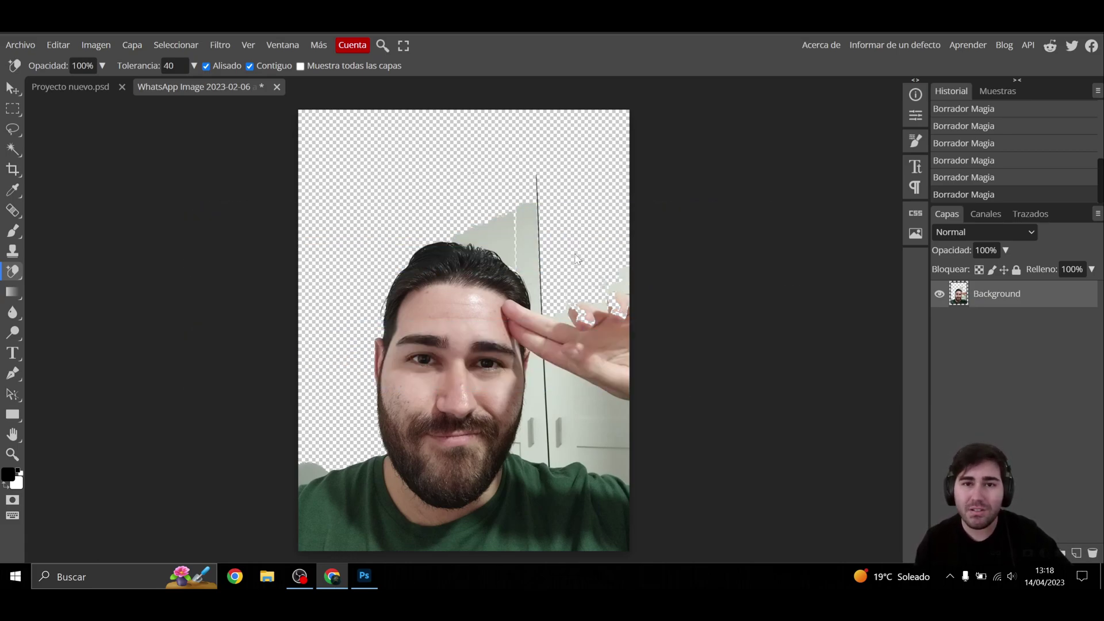
pyautogui.hotkey('ctrl', 'z')
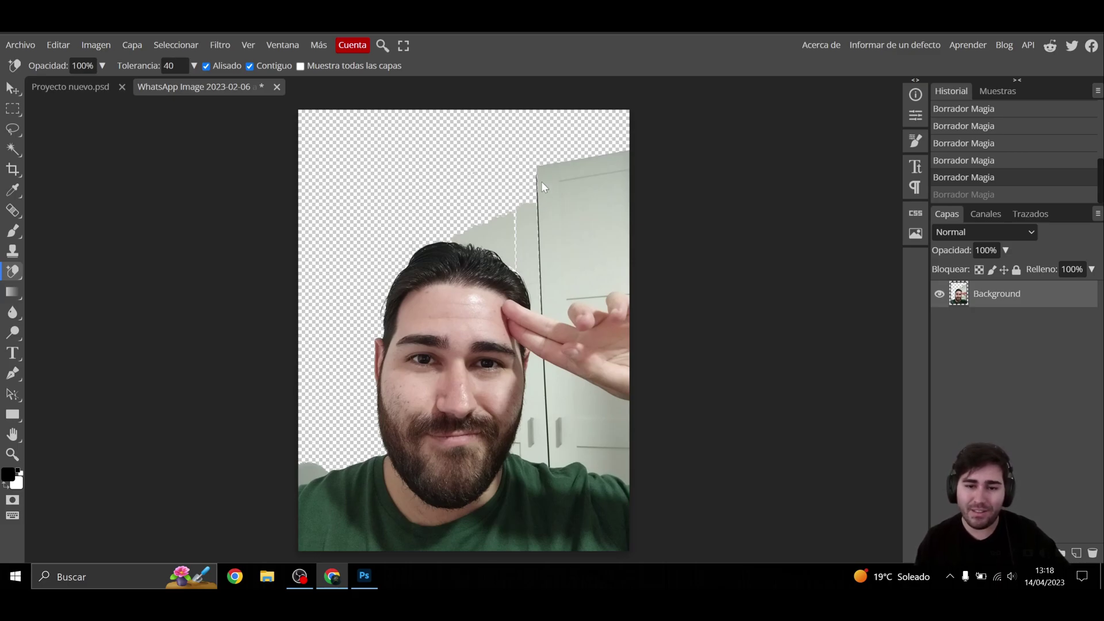
# Step: Erase the lower wall patches around the neck, shoulder and lower-left corner
pyautogui.click(578, 449)
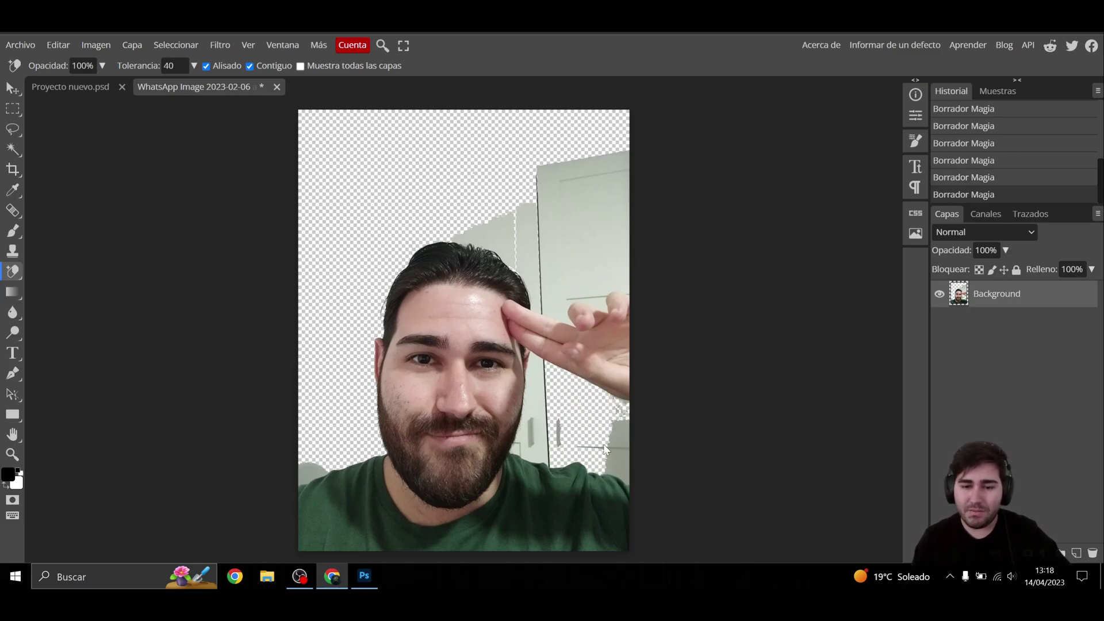
pyautogui.click(618, 451)
pyautogui.click(539, 437)
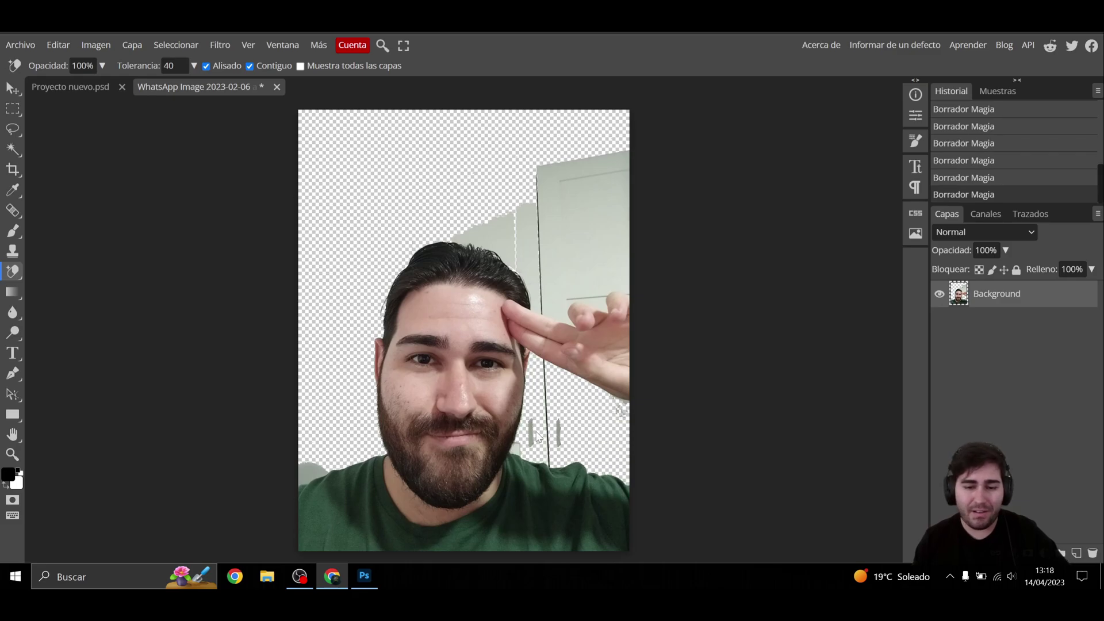
pyautogui.click(308, 477)
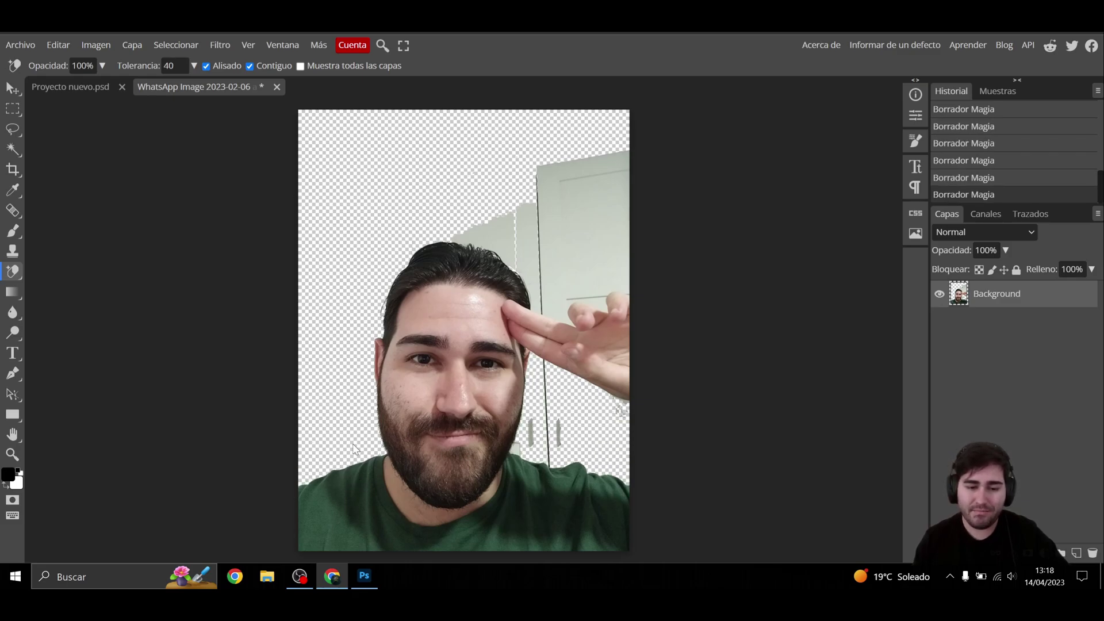
pyautogui.click(532, 439)
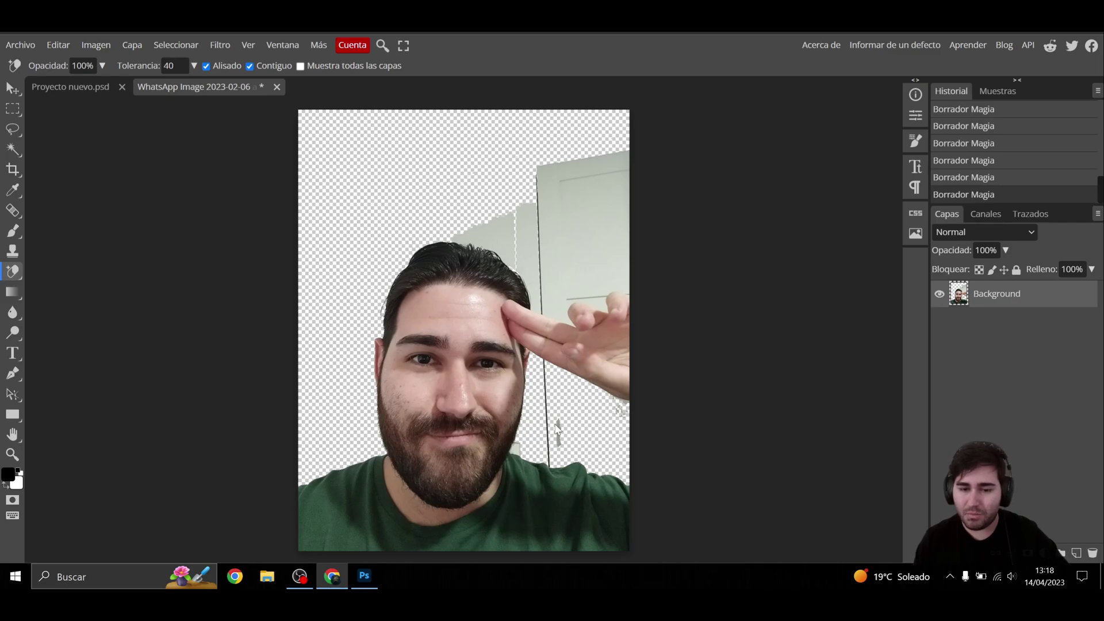
pyautogui.click(557, 432)
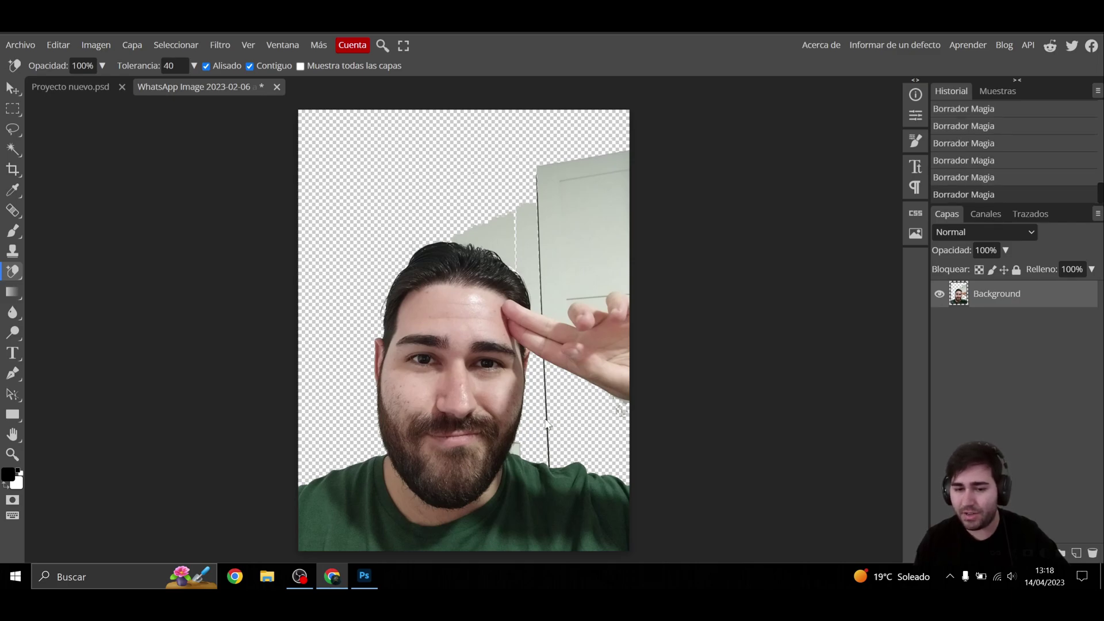
pyautogui.click(547, 424)
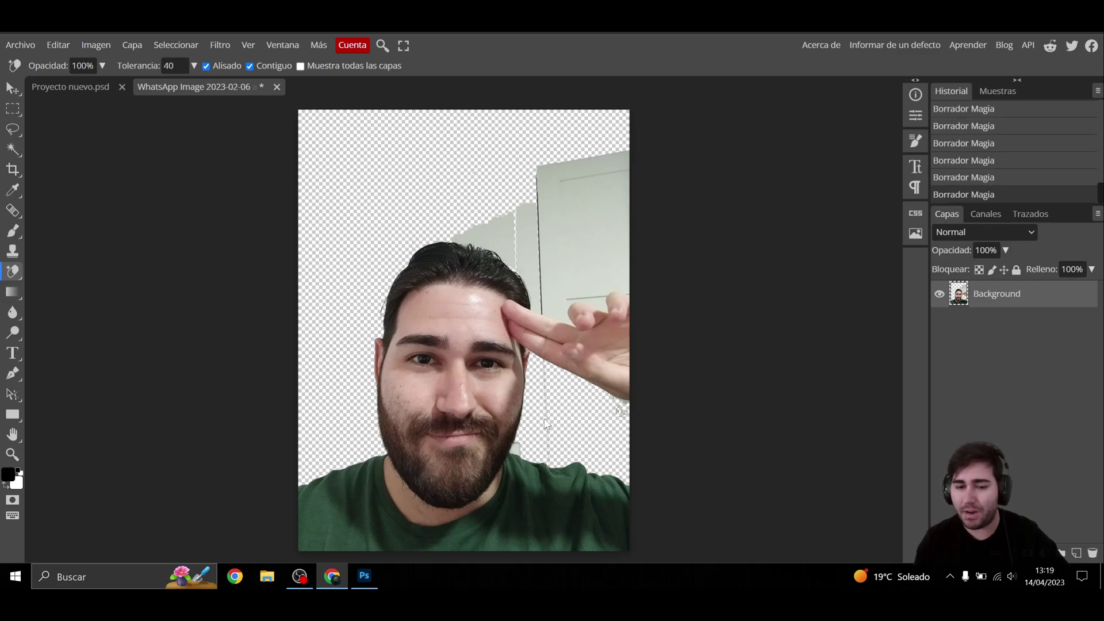
pyautogui.click(518, 451)
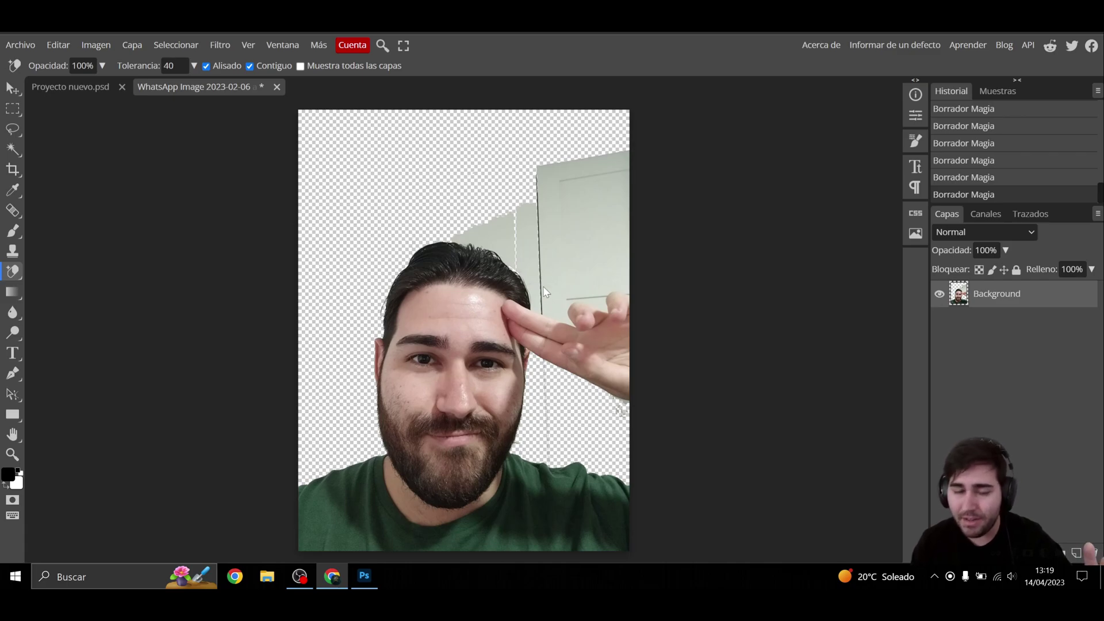
# Step: Try erasing the grey door area beside the head, undoing each attempt
pyautogui.click(532, 232)
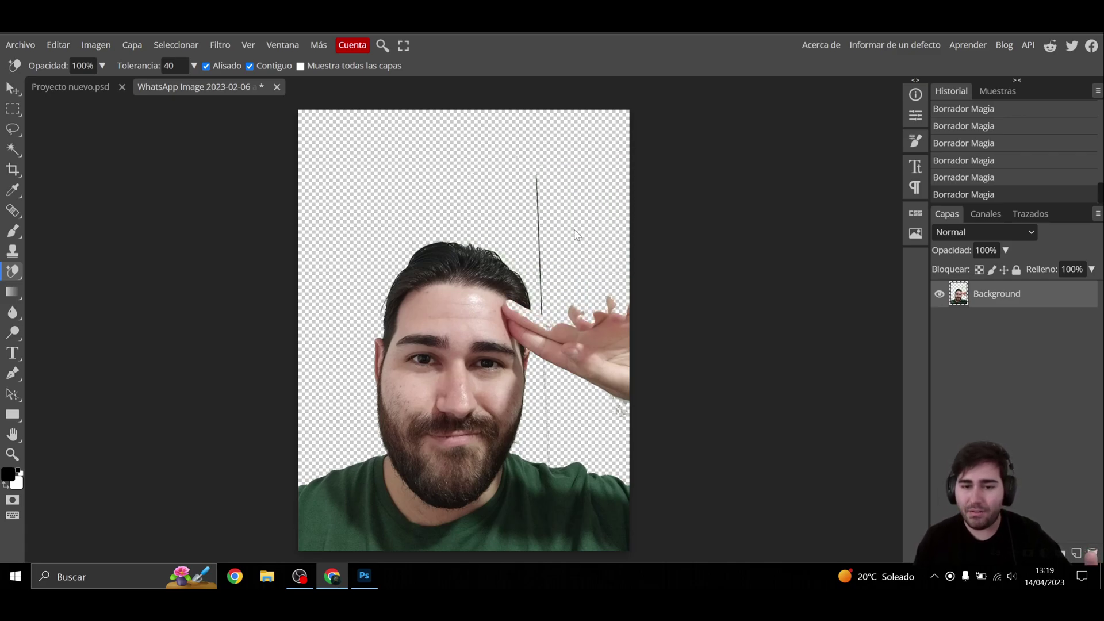
pyautogui.hotkey('ctrl', 'z')
pyautogui.click(582, 255)
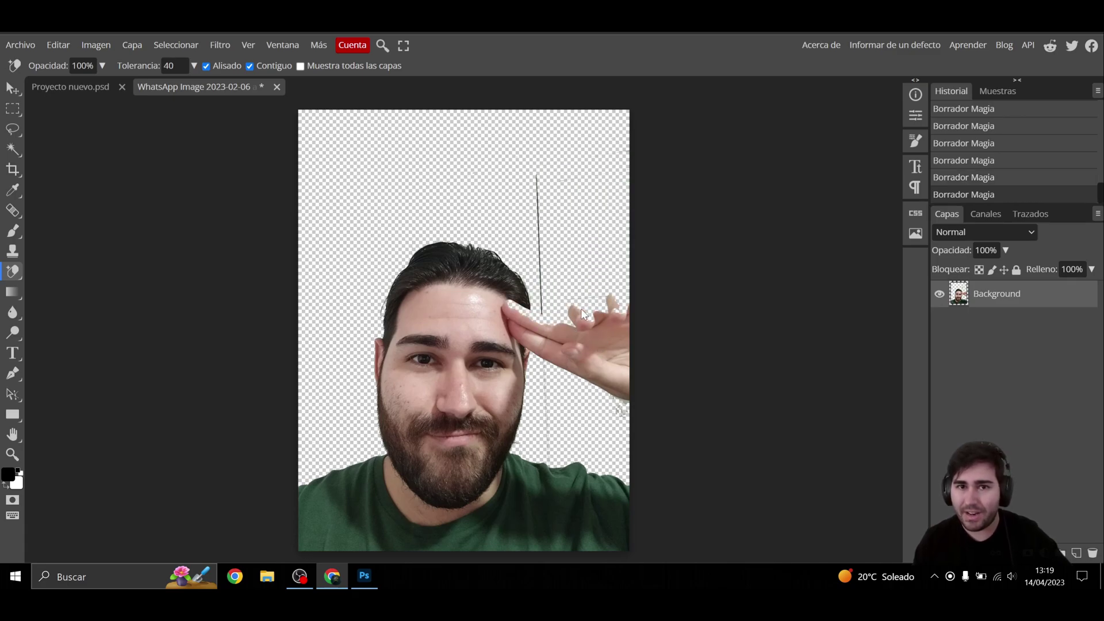
pyautogui.hotkey('ctrl', 'z')
pyautogui.click(537, 198)
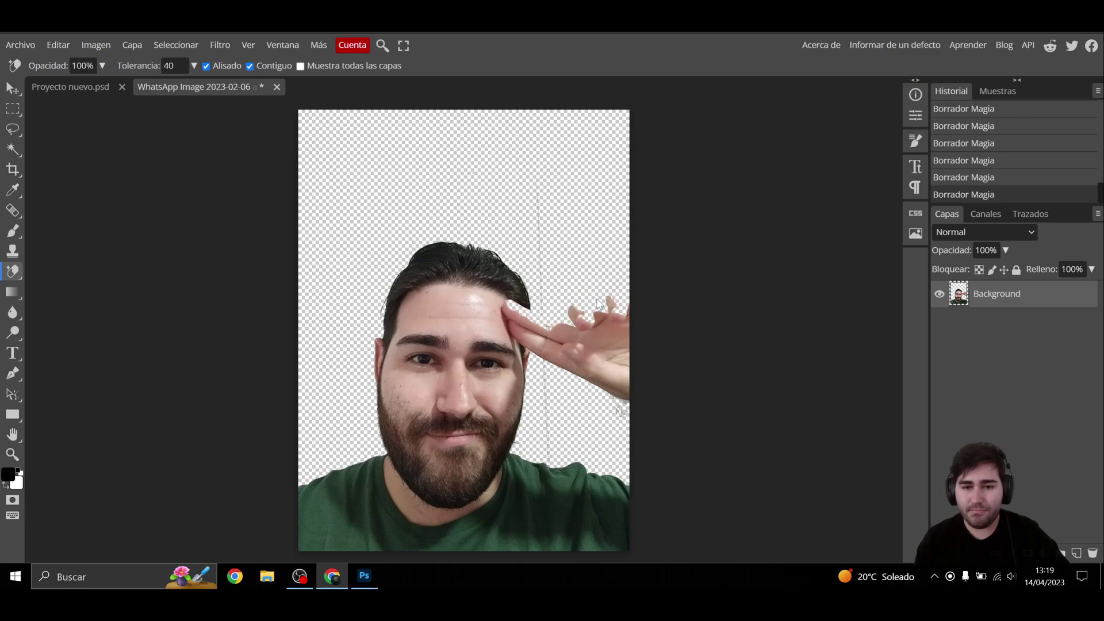
pyautogui.hotkey('ctrl', 'z')
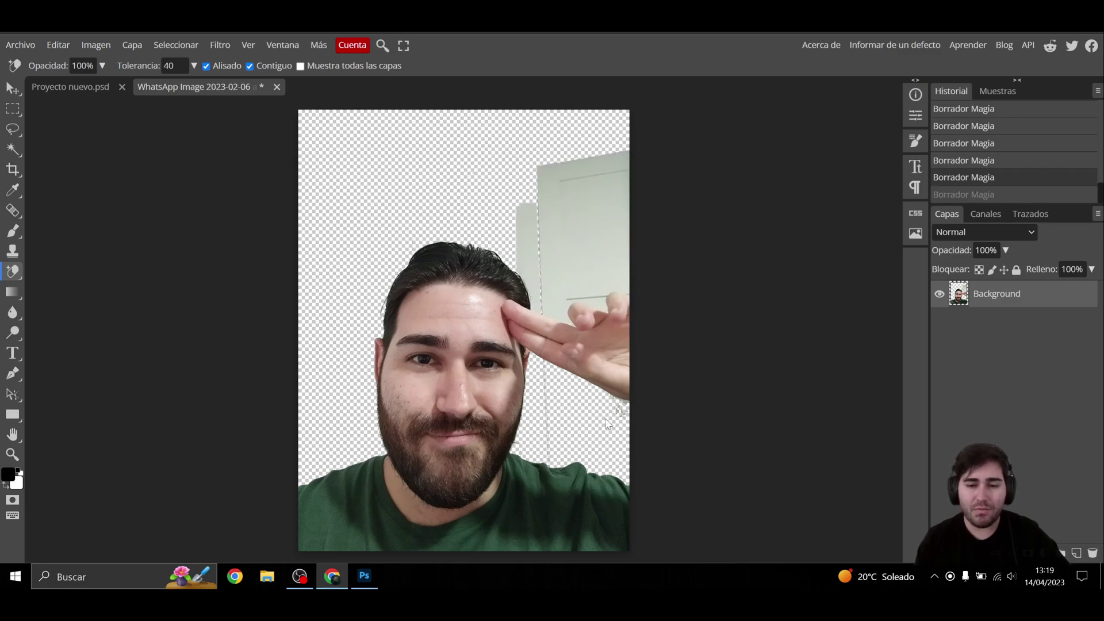
pyautogui.click(619, 417)
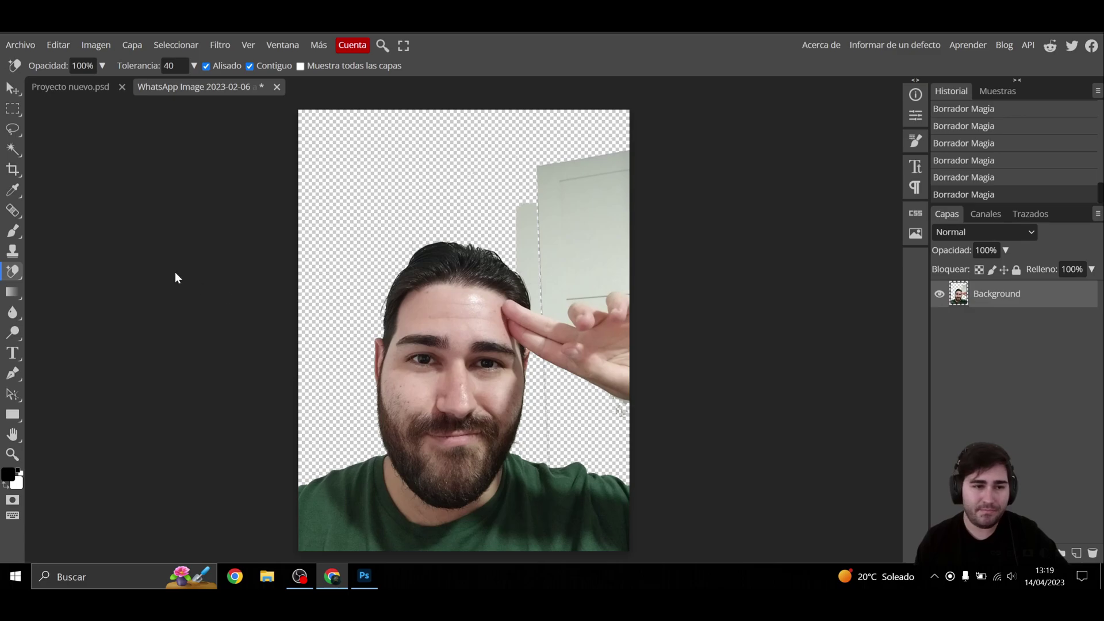
pyautogui.click(52, 46)
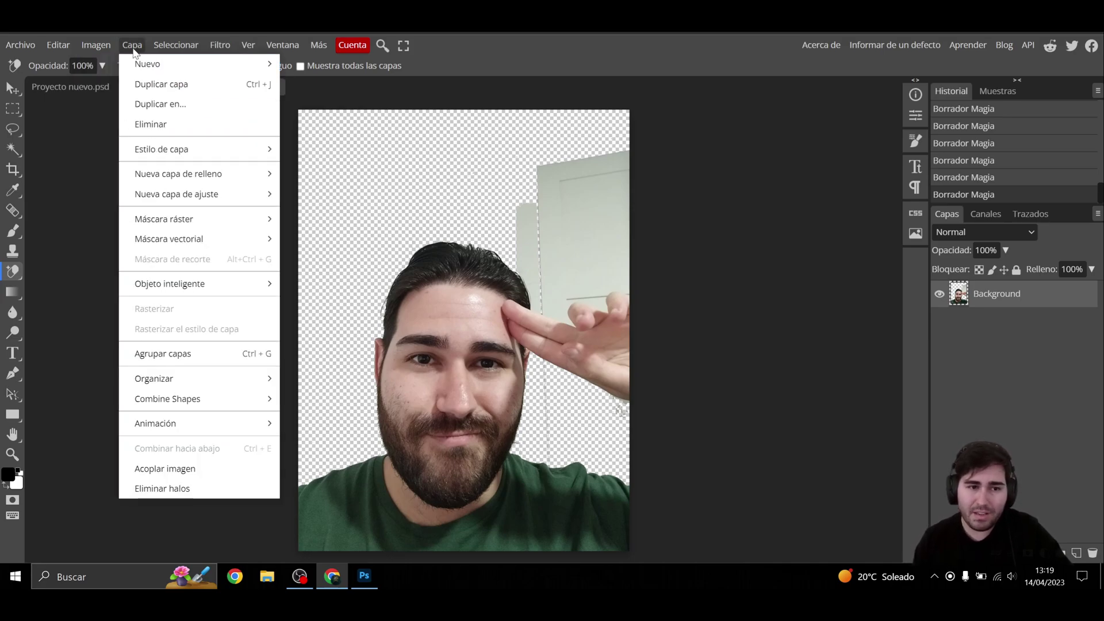
# Step: Add an empty layer, Capa 1, above the Background photo layer
pyautogui.click(1022, 369)
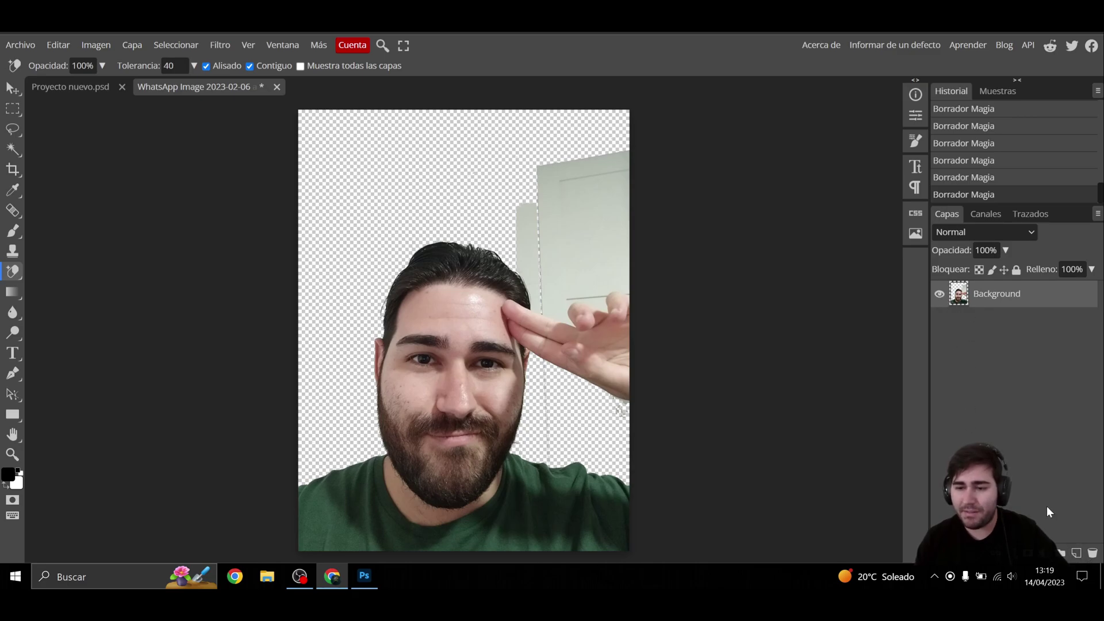
pyautogui.click(1075, 553)
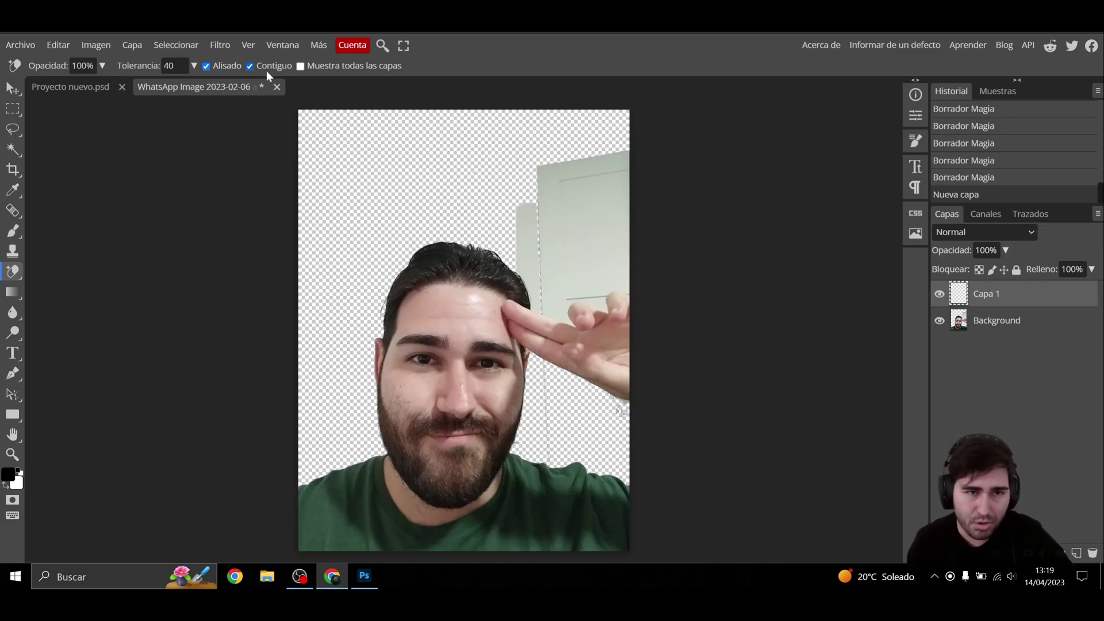
# Step: Add a top-left text box at 71 px containing the sample word 'reergdfas'
pyautogui.click(12, 353)
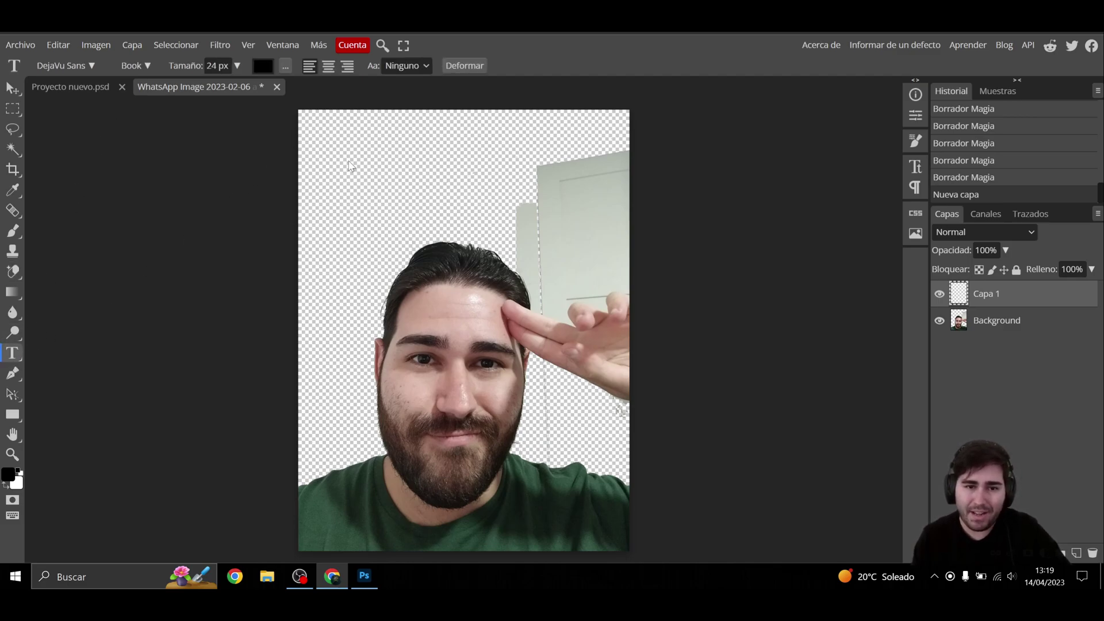
pyautogui.moveTo(341, 154); pyautogui.dragTo(520, 188)
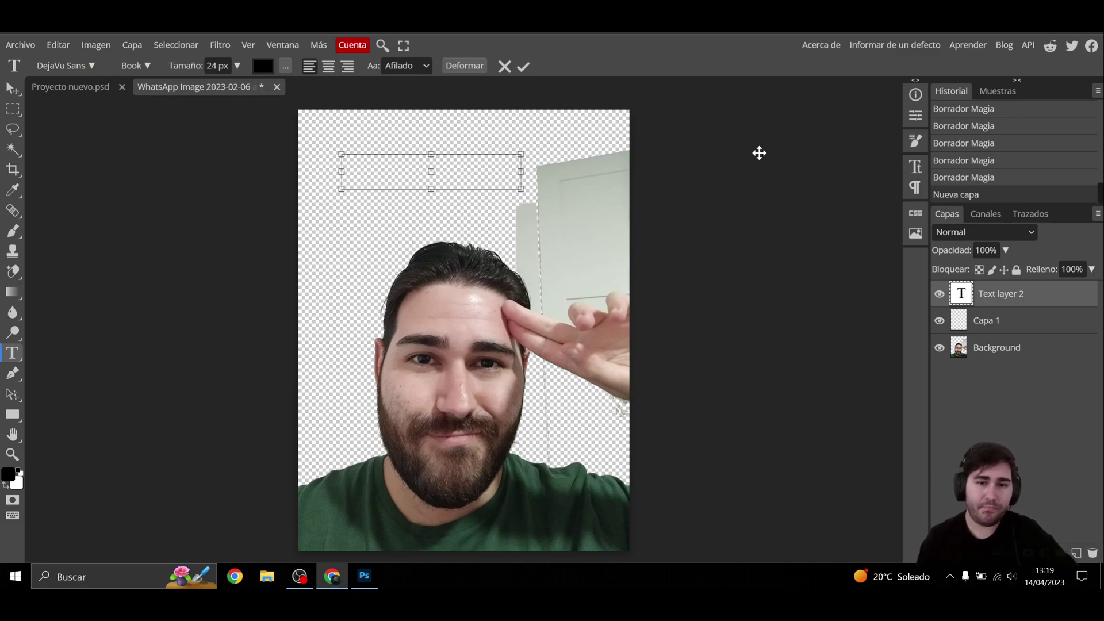
pyautogui.write('Powe')
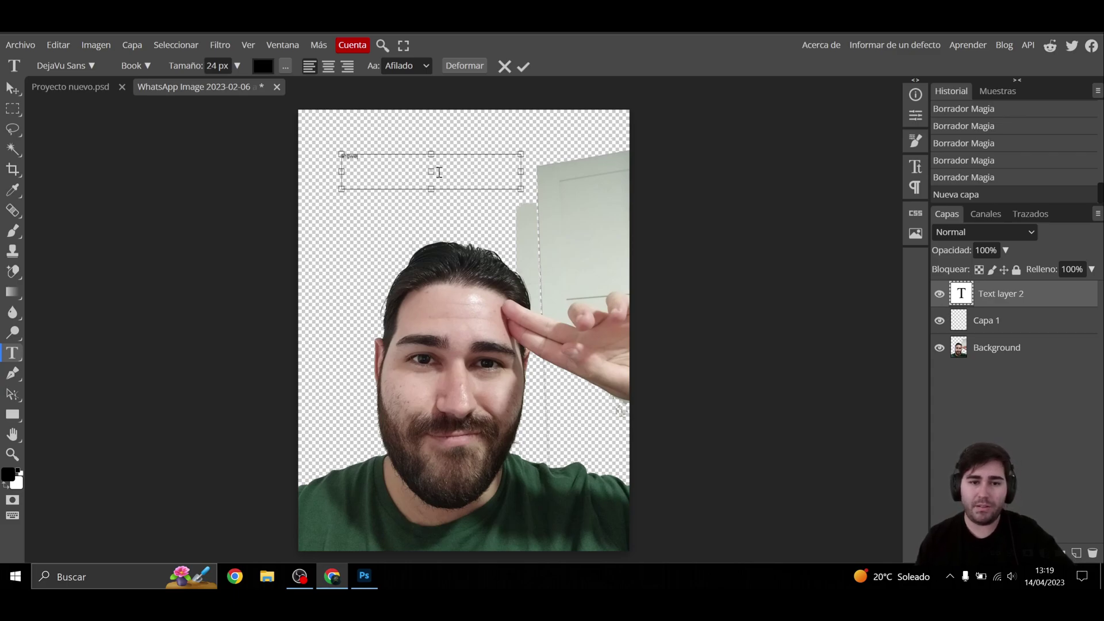
pyautogui.click(230, 65)
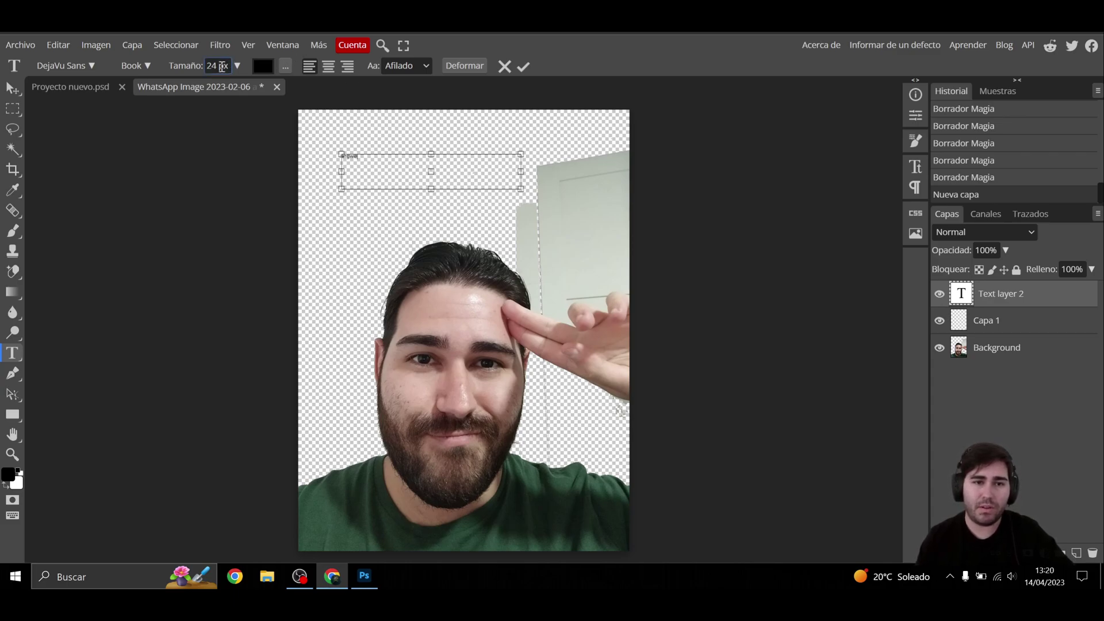
pyautogui.moveTo(221, 68); pyautogui.dragTo(200, 65)
pyautogui.write('71 p')
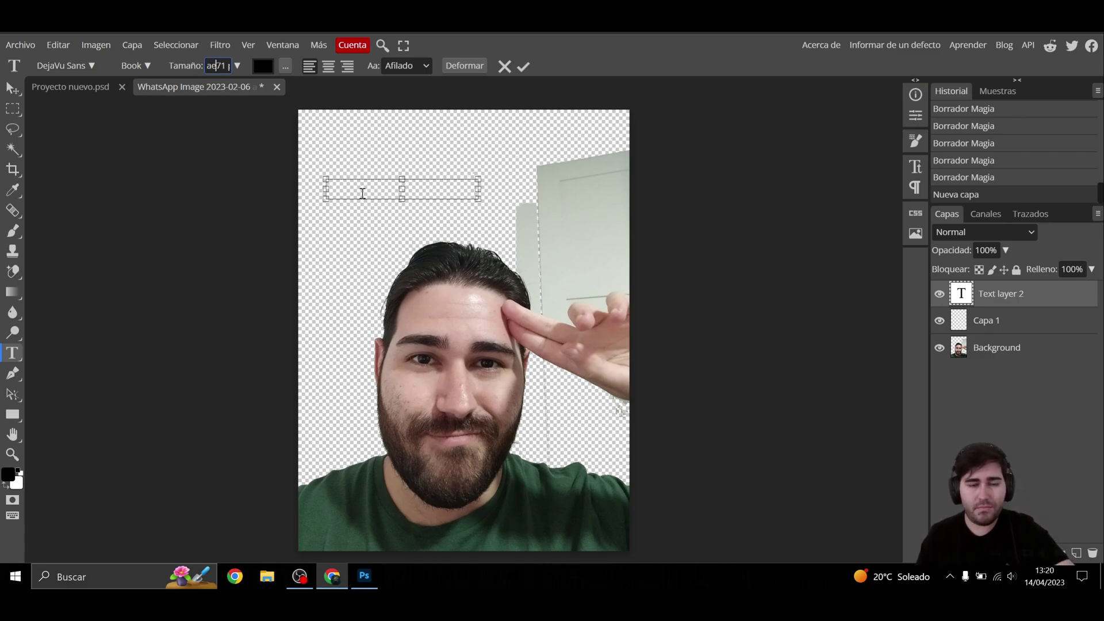
pyautogui.press('Return')
pyautogui.write('eerg')
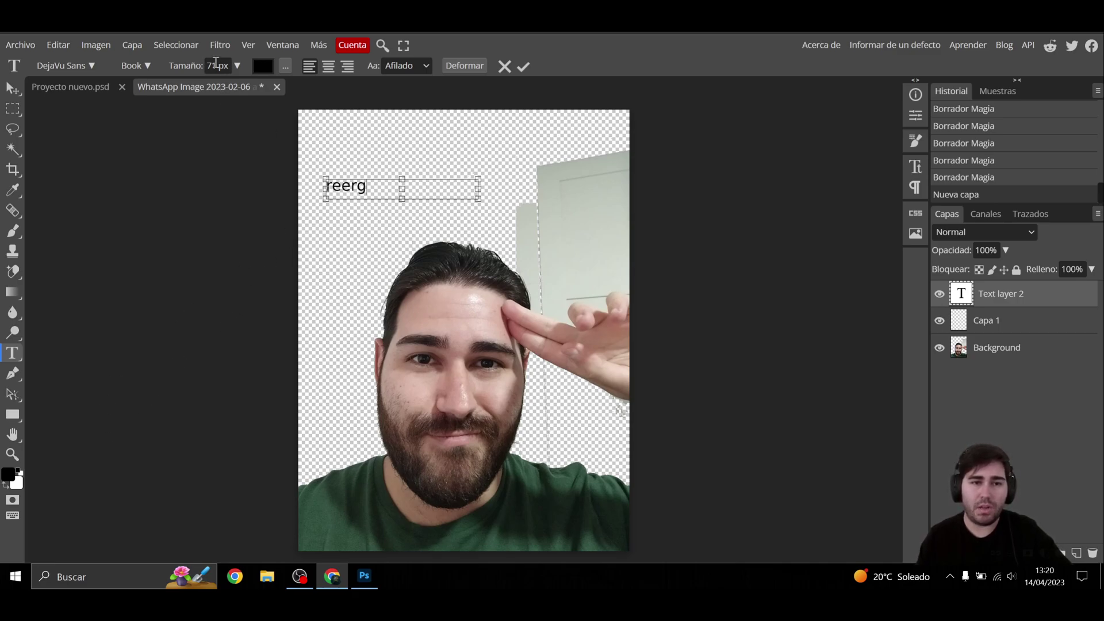
pyautogui.write('dfas')
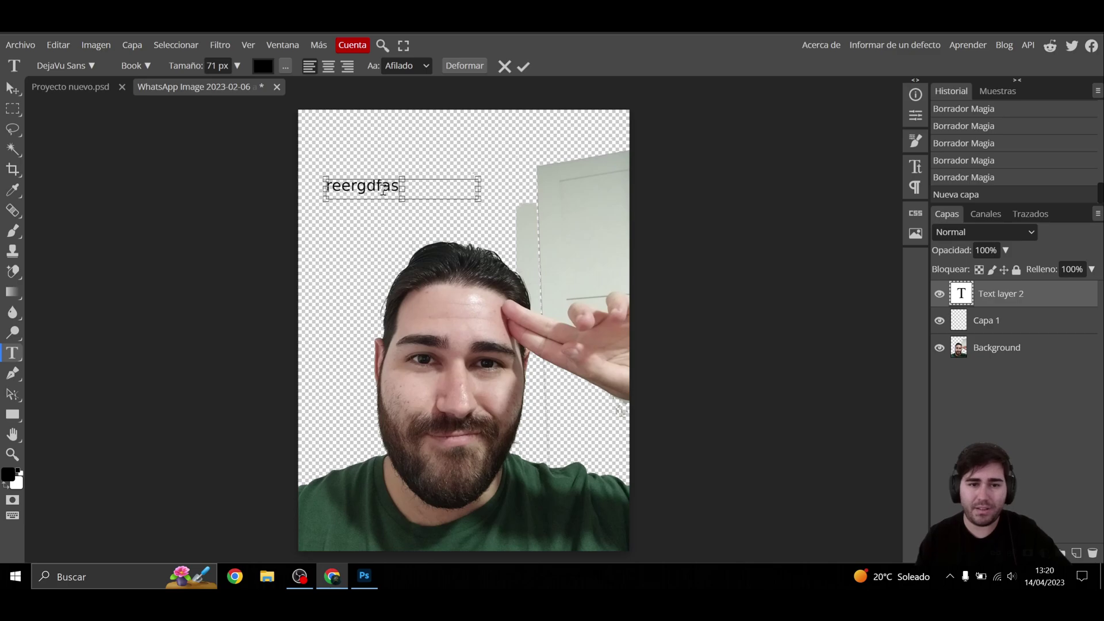
pyautogui.moveTo(393, 187); pyautogui.dragTo(317, 185)
pyautogui.rightClick(376, 185)
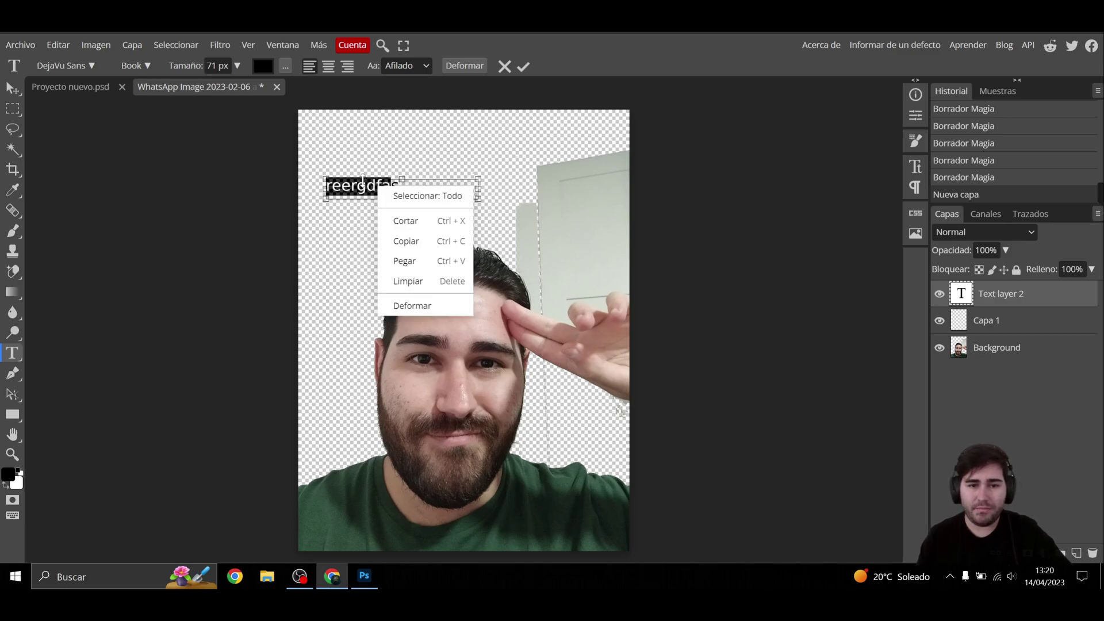
pyautogui.click(353, 185)
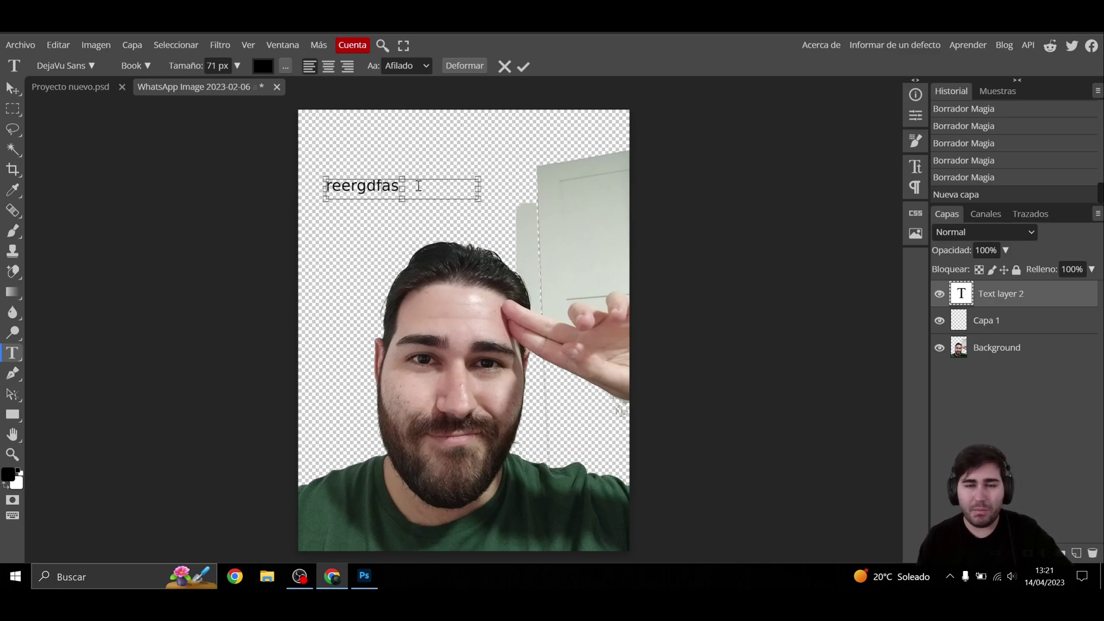
# Step: Commit the 'reergdfas' text as its own layer using the Filtro menu
pyautogui.click(225, 45)
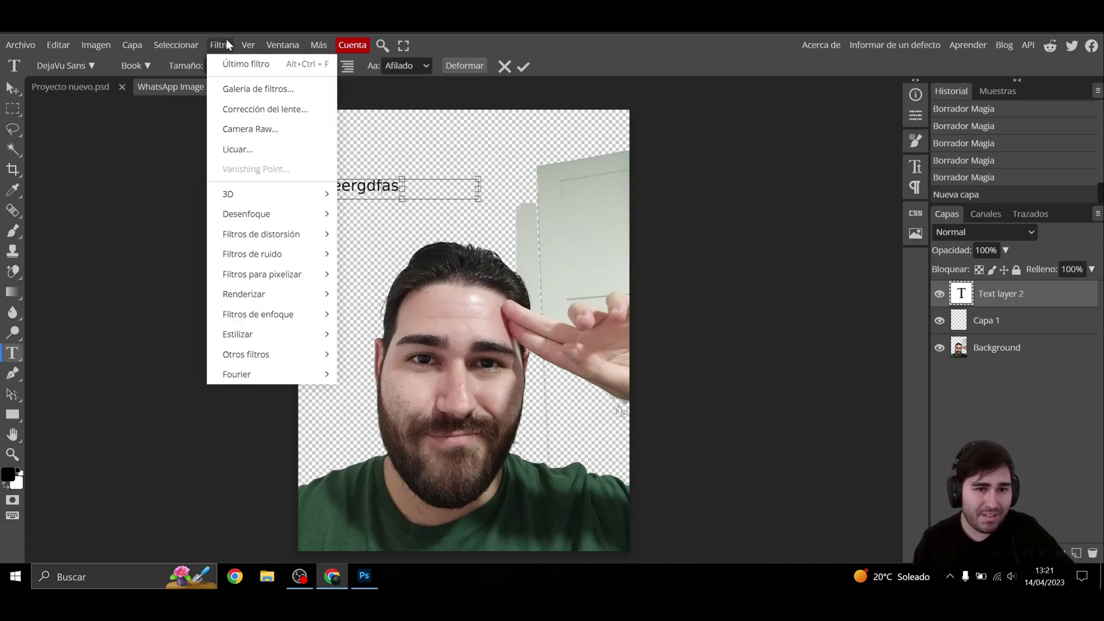
pyautogui.click(236, 66)
pyautogui.click(221, 46)
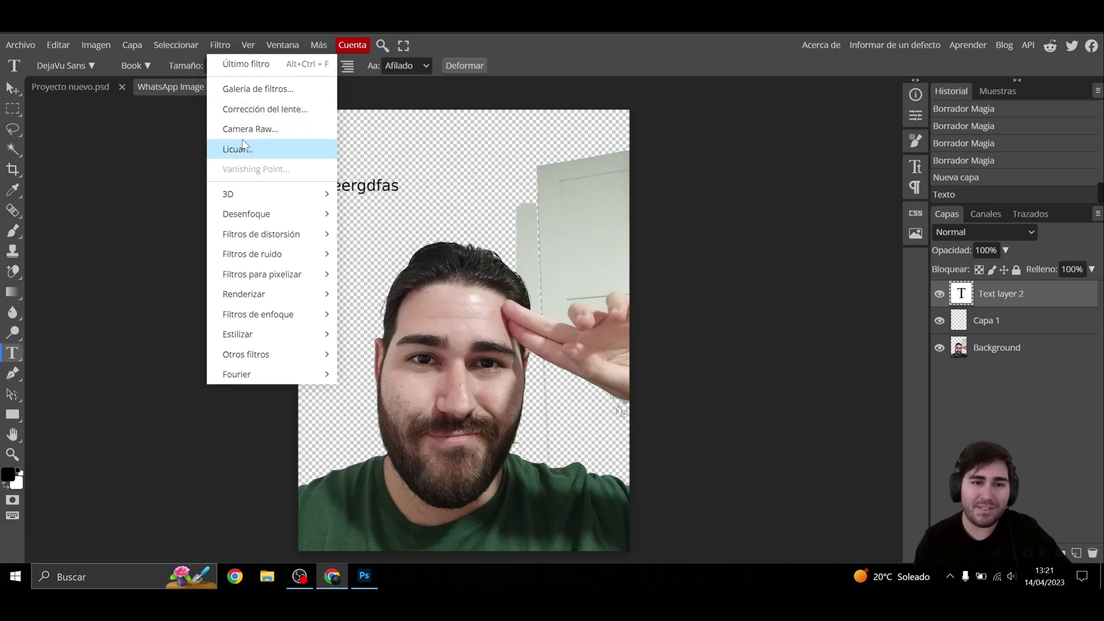
pyautogui.moveTo(257, 314)
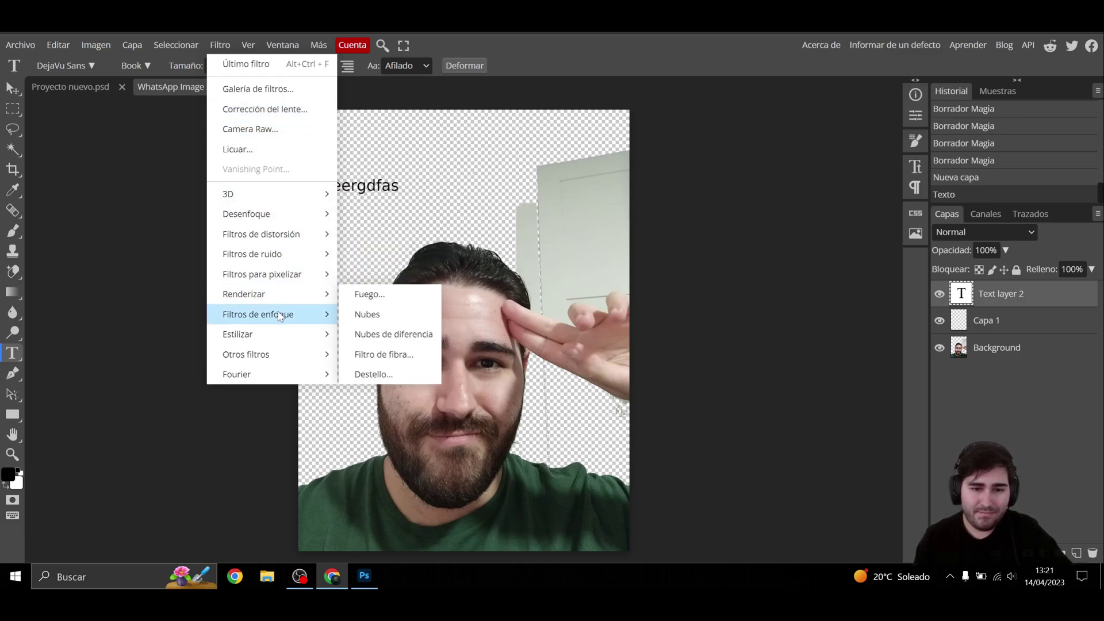
pyautogui.click(89, 151)
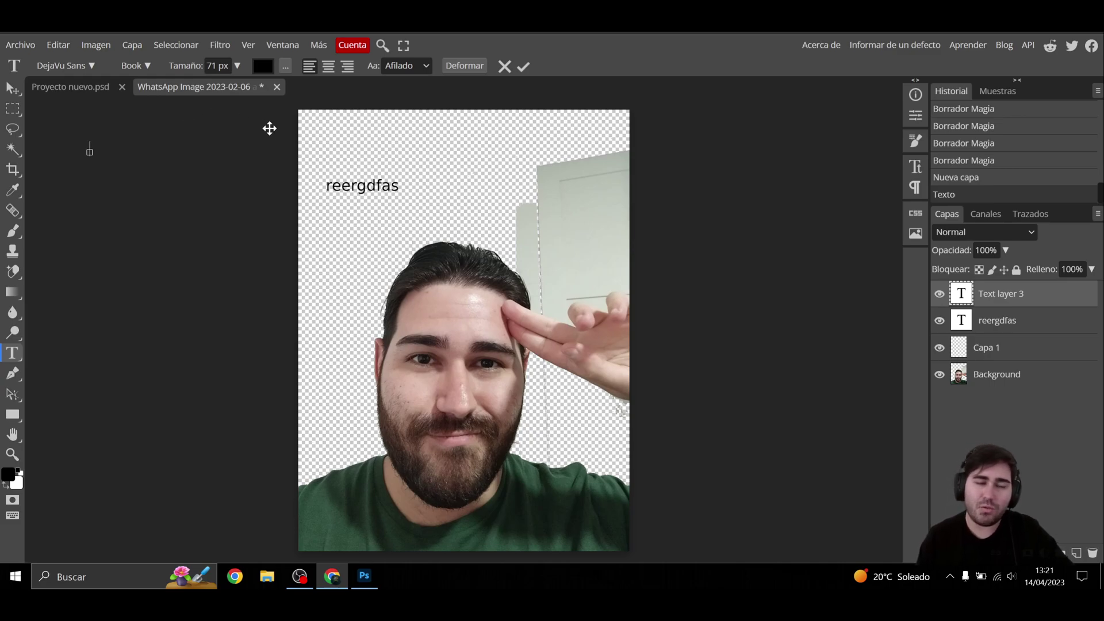
# Step: Browse the font list and close it without changing the font
pyautogui.click(91, 66)
pyautogui.scroll(3, 81, 237)
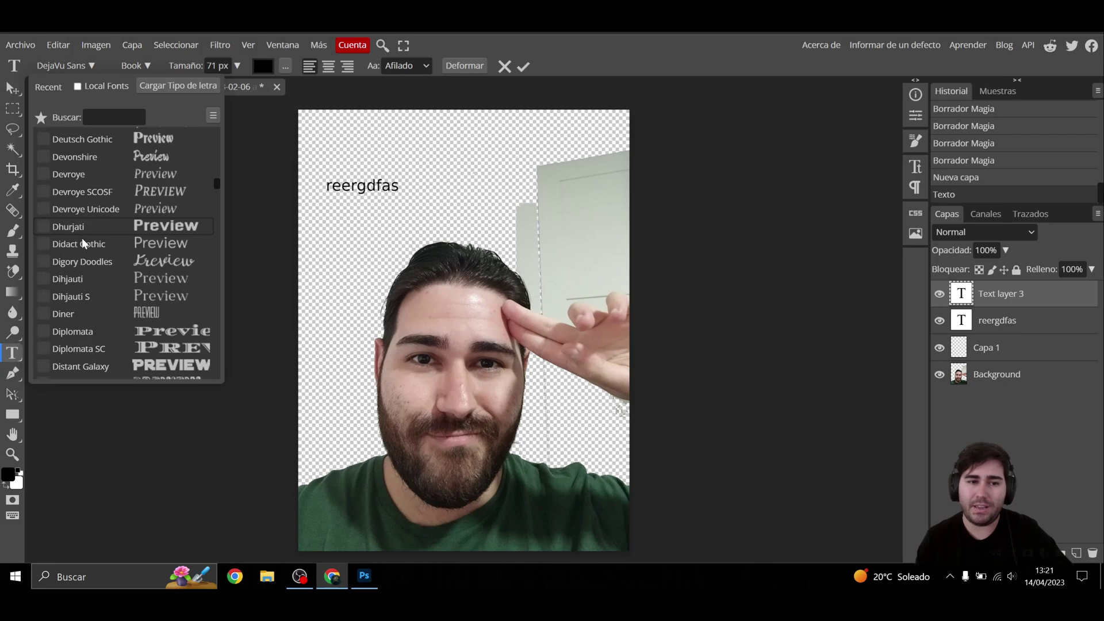
pyautogui.scroll(5, 86, 230)
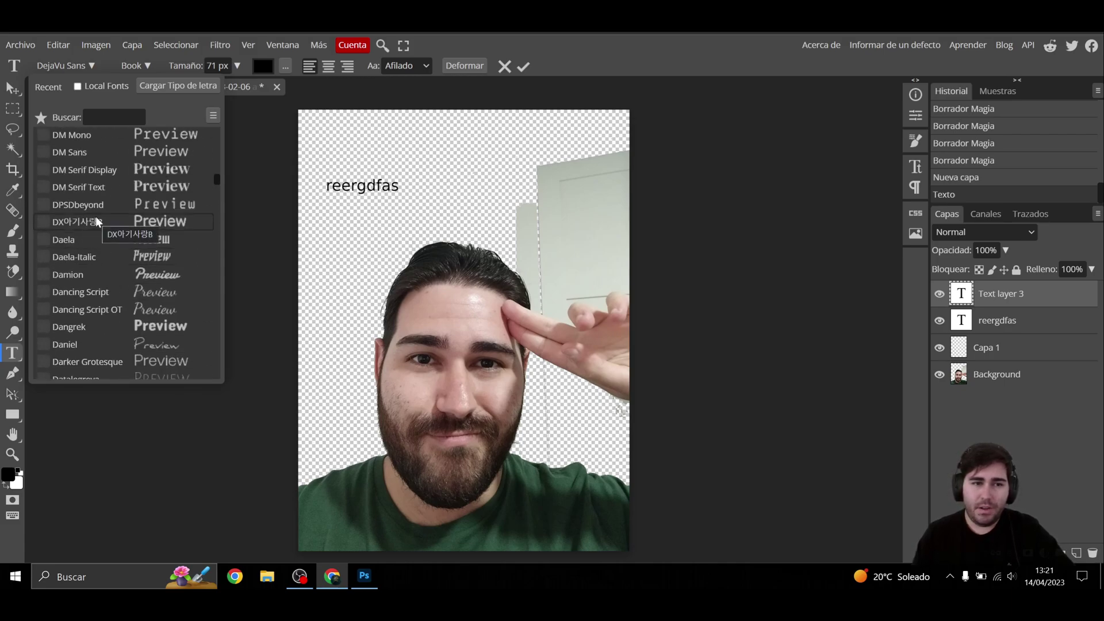
pyautogui.scroll(6, 96, 216)
pyautogui.scroll(6, 95, 216)
pyautogui.scroll(5, 95, 217)
pyautogui.scroll(5, 96, 216)
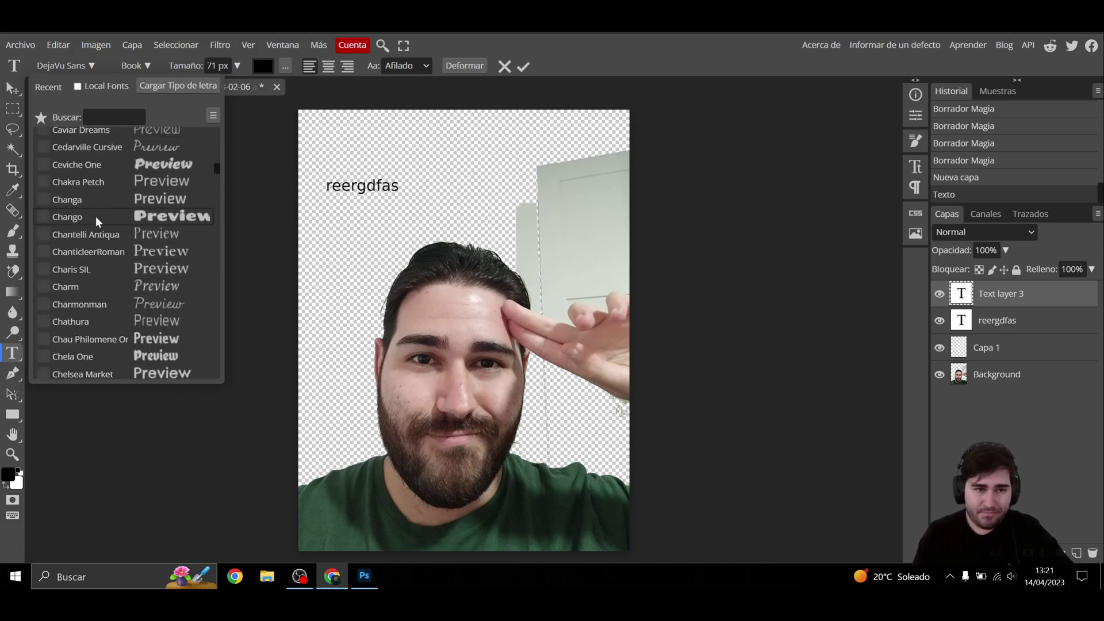
pyautogui.scroll(5, 95, 216)
pyautogui.scroll(3, 105, 182)
pyautogui.click(257, 190)
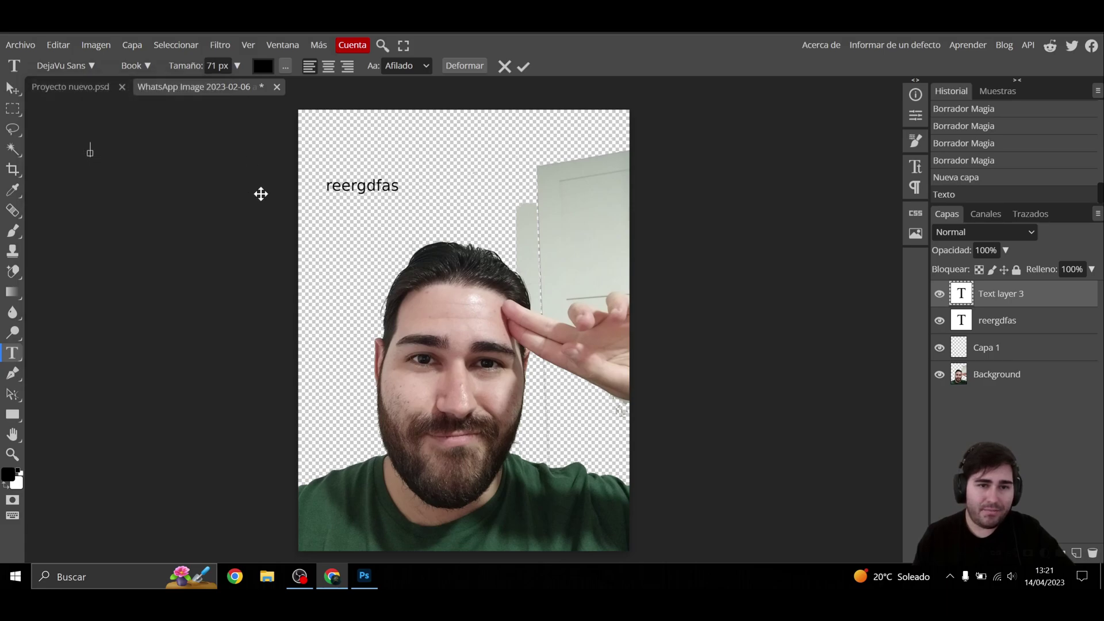
pyautogui.click(16, 43)
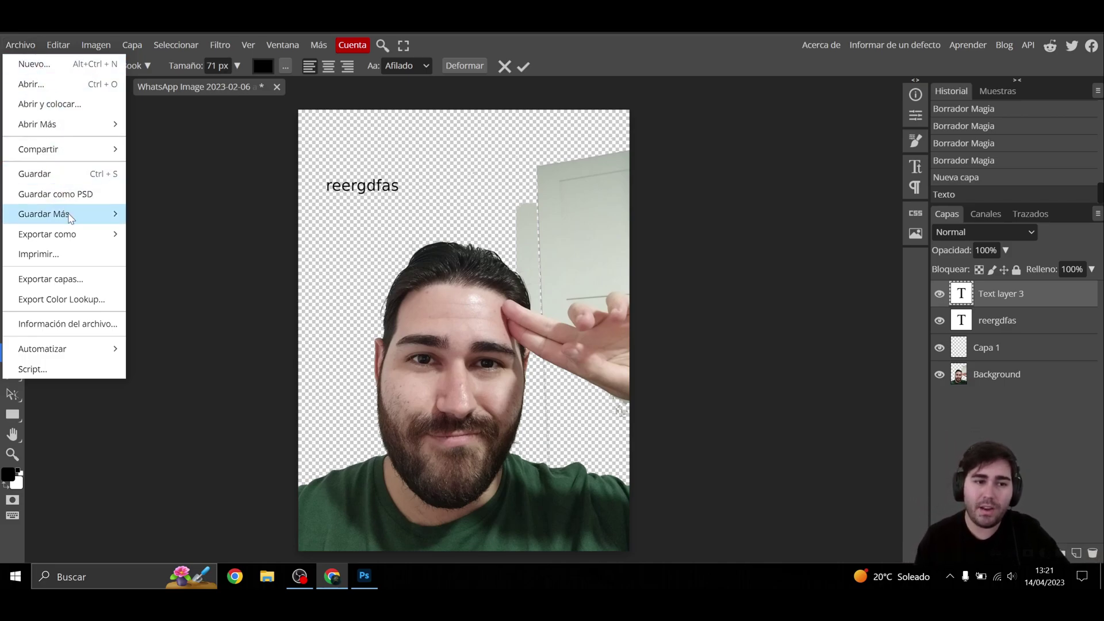
pyautogui.moveTo(52, 233)
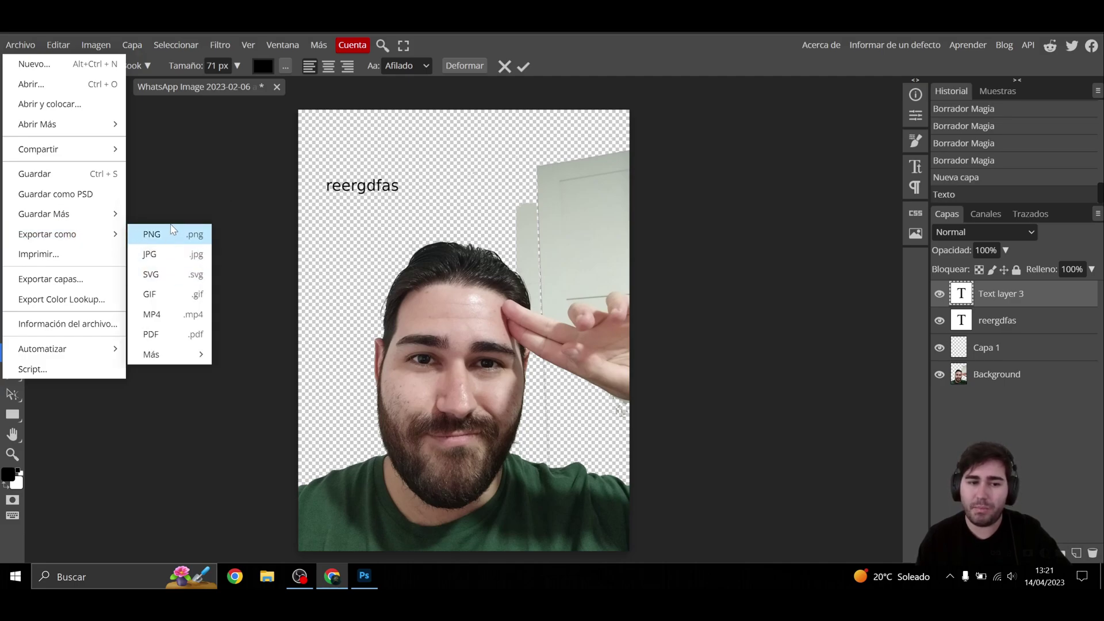
# Step: Export the edited portrait as a 1536×2048 PNG at 100% quality and save it
pyautogui.click(160, 235)
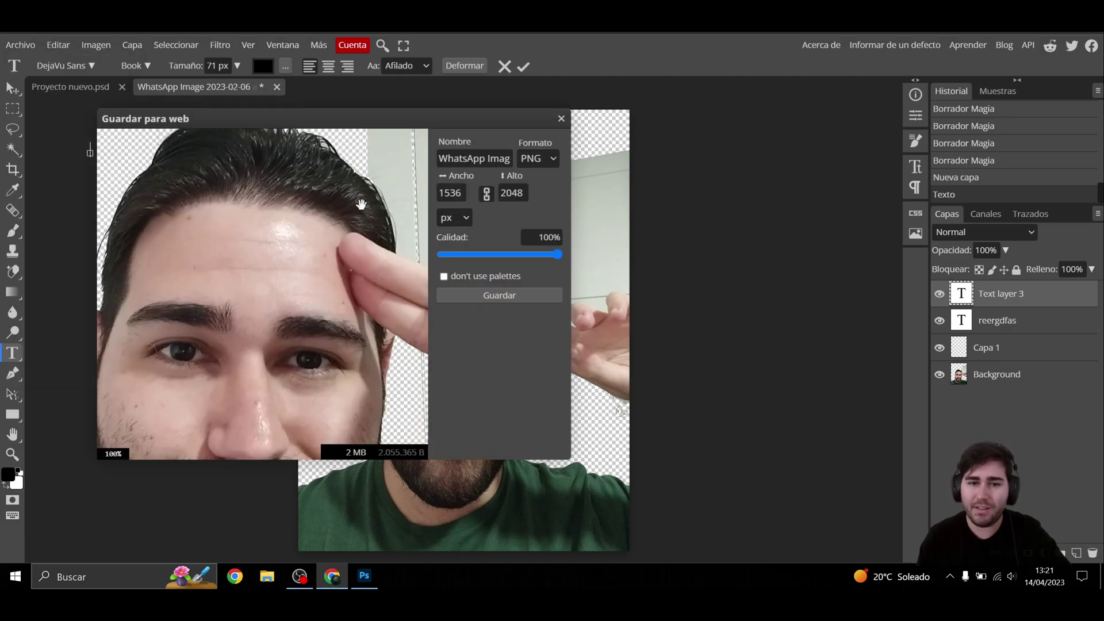
pyautogui.scroll(-1, 284, 256)
pyautogui.scroll(-1, 283, 260)
pyautogui.scroll(1, 284, 260)
pyautogui.scroll(-1, 283, 260)
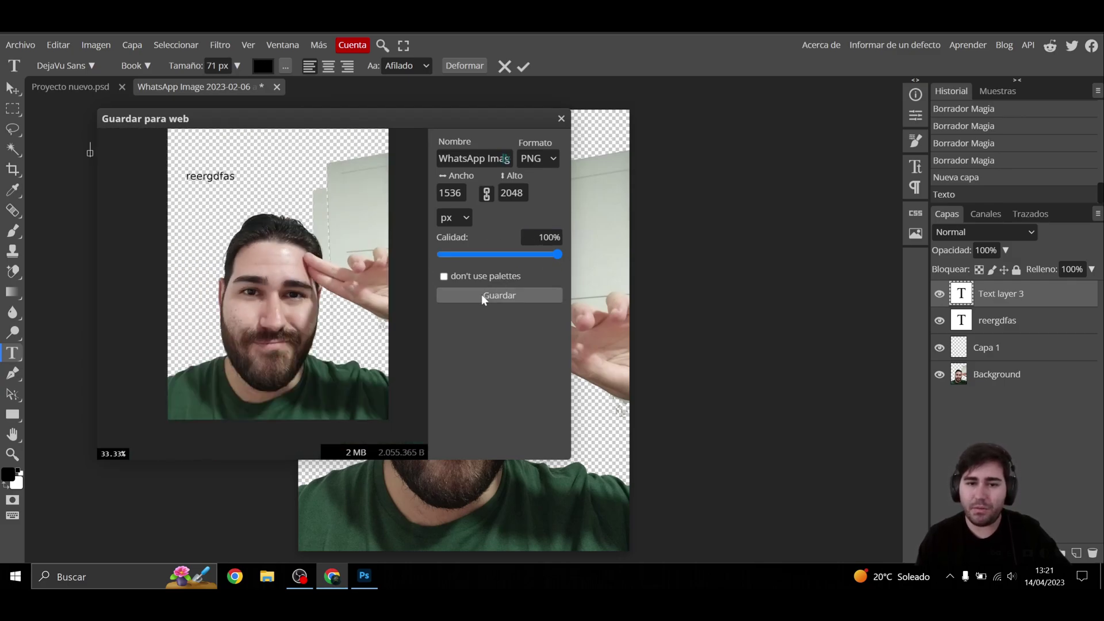
pyautogui.click(549, 159)
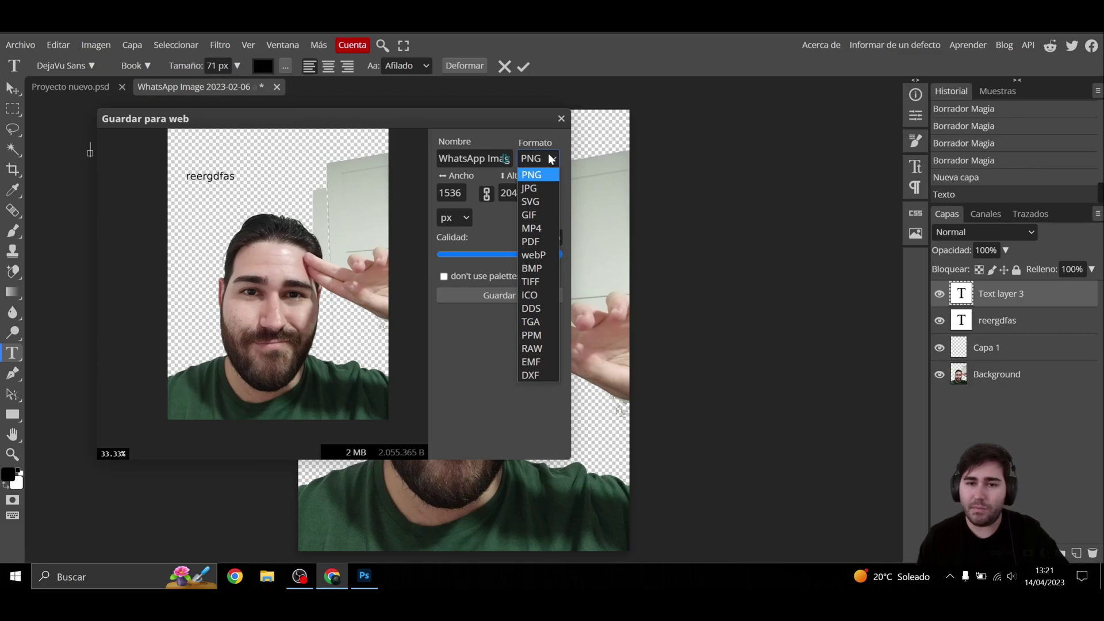
pyautogui.click(549, 159)
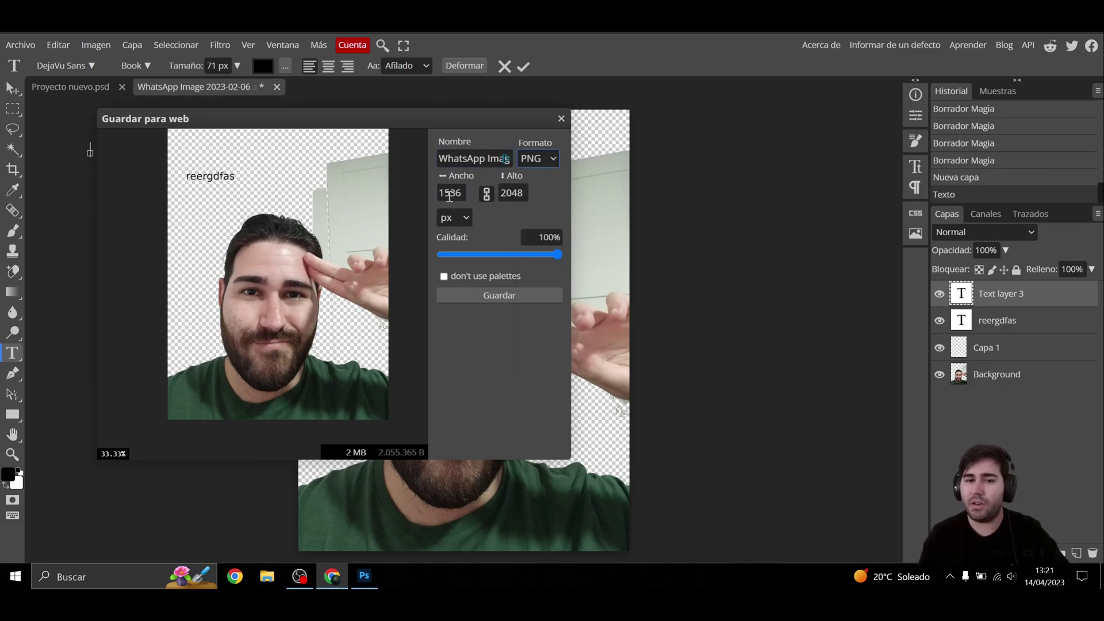
pyautogui.click(499, 295)
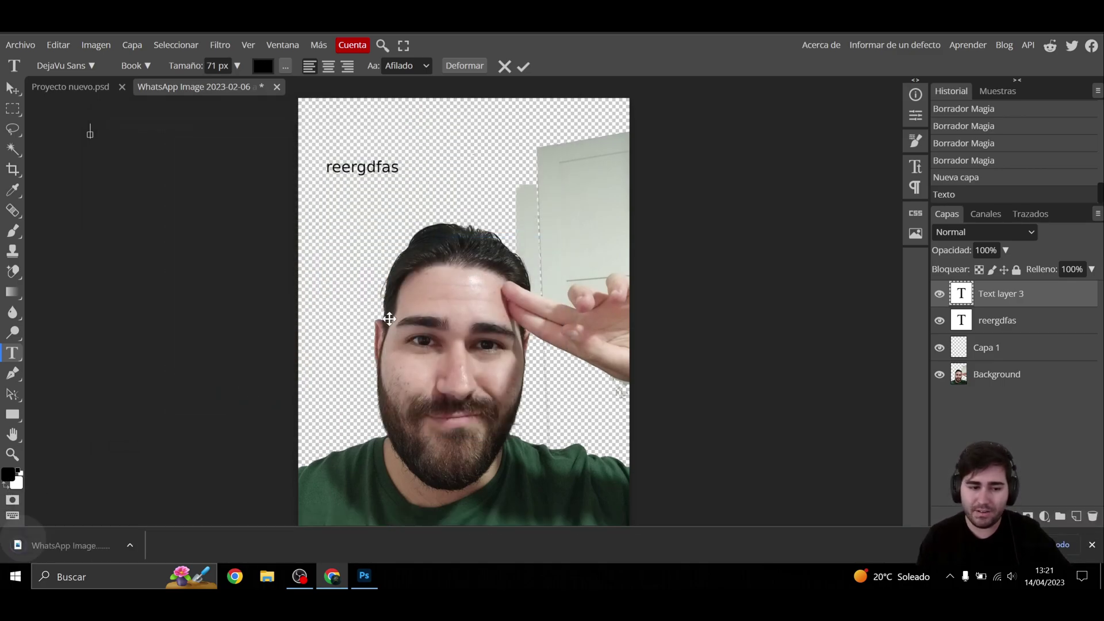
pyautogui.click(114, 534)
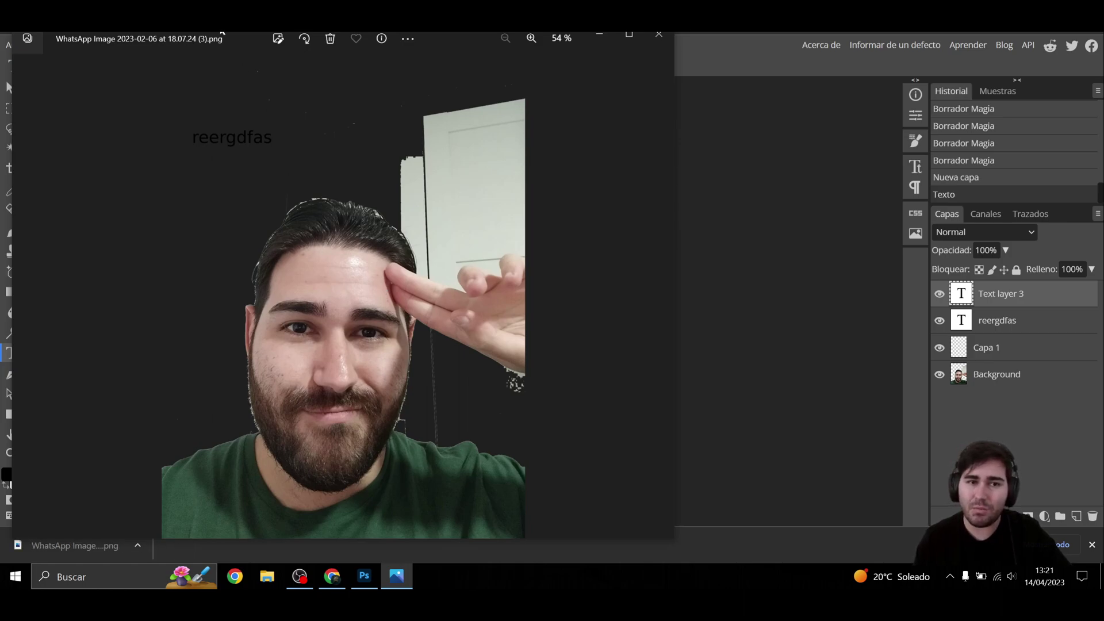
pyautogui.moveTo(237, 36); pyautogui.dragTo(366, 49)
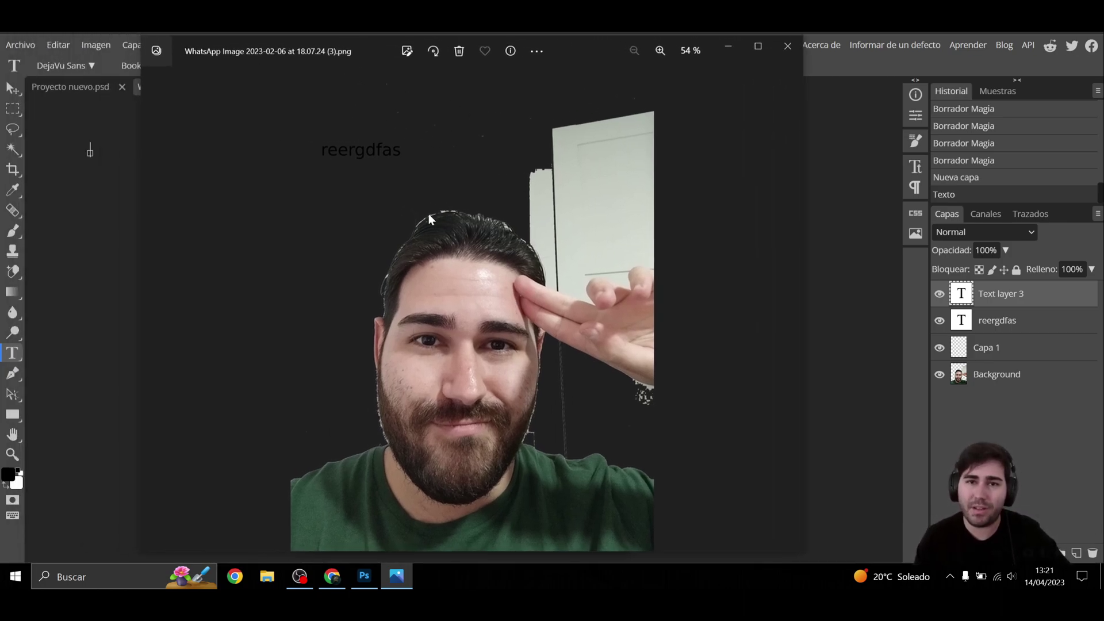
pyautogui.click(791, 48)
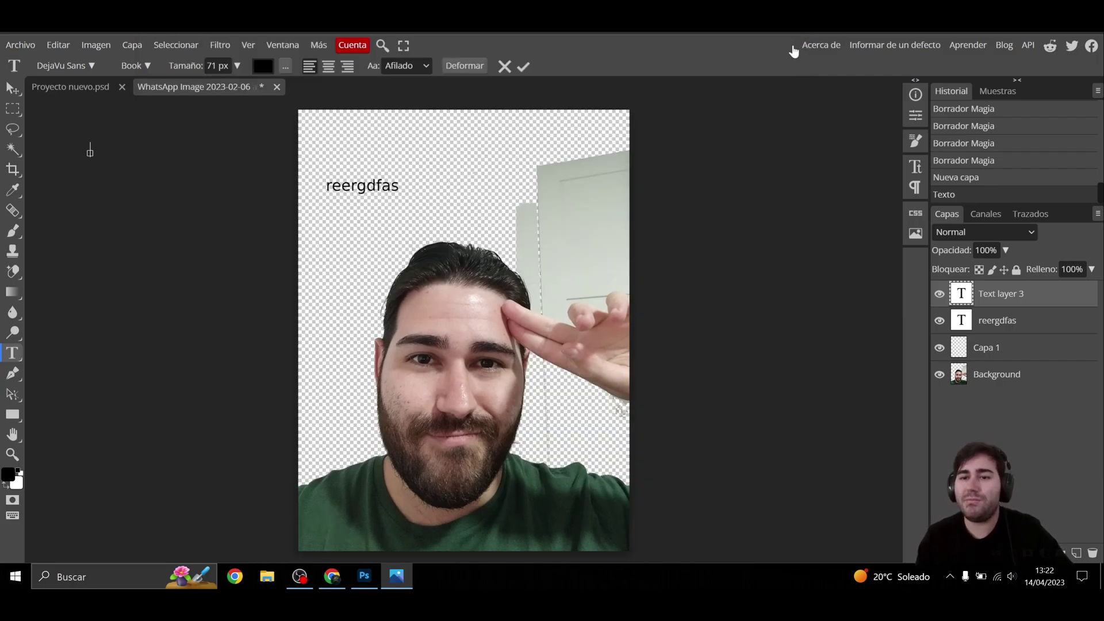